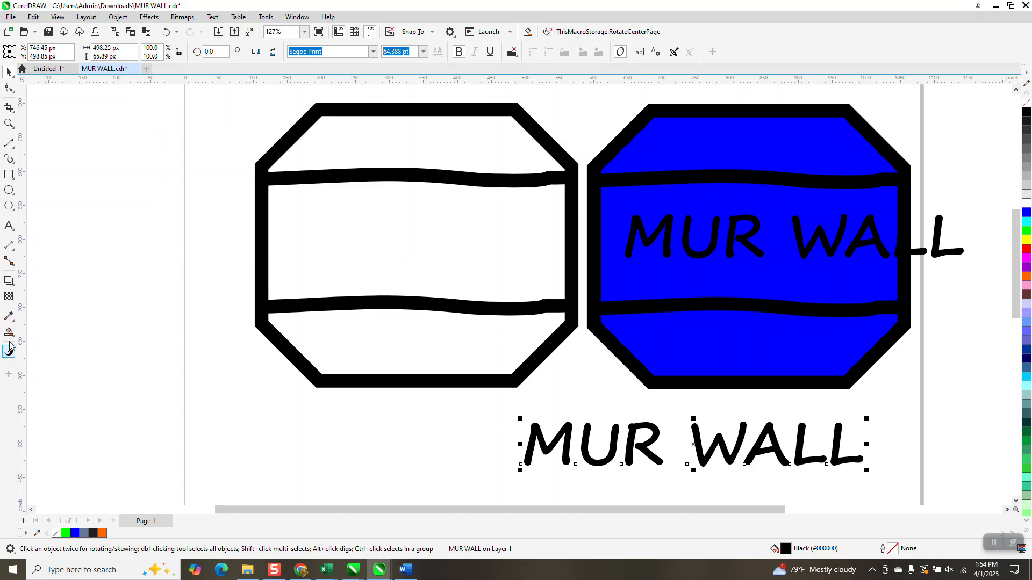
- Try to fill the middle band of the unfilled octagon with blue using Smart Fill, check its edge, and undo the fill
{"action": "left_click", "coordinate": [332, 231]}
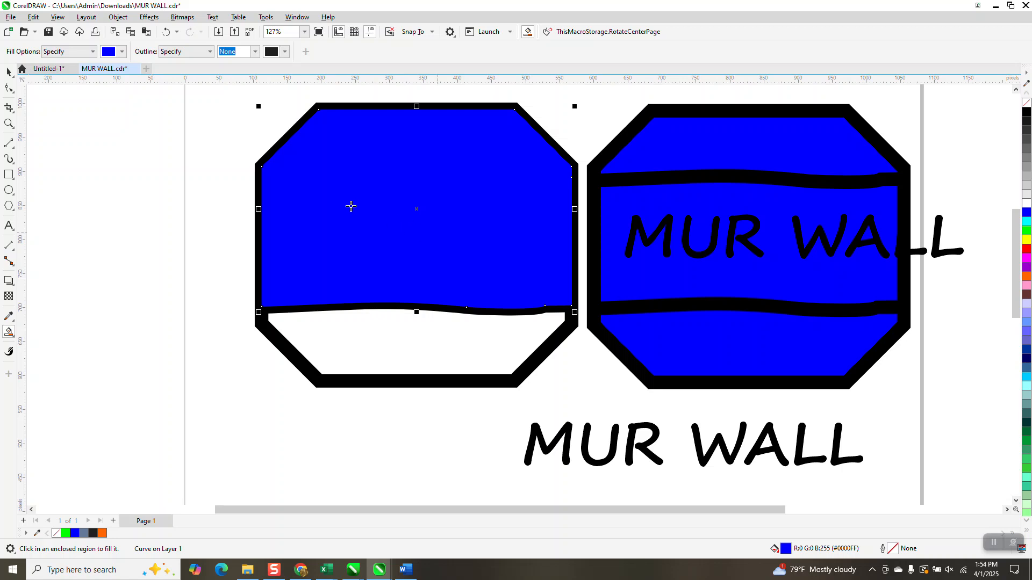
{"action": "left_click", "coordinate": [9, 123]}
{"action": "left_click_drag", "start_coordinate": [235, 157], "coordinate": [296, 212]}
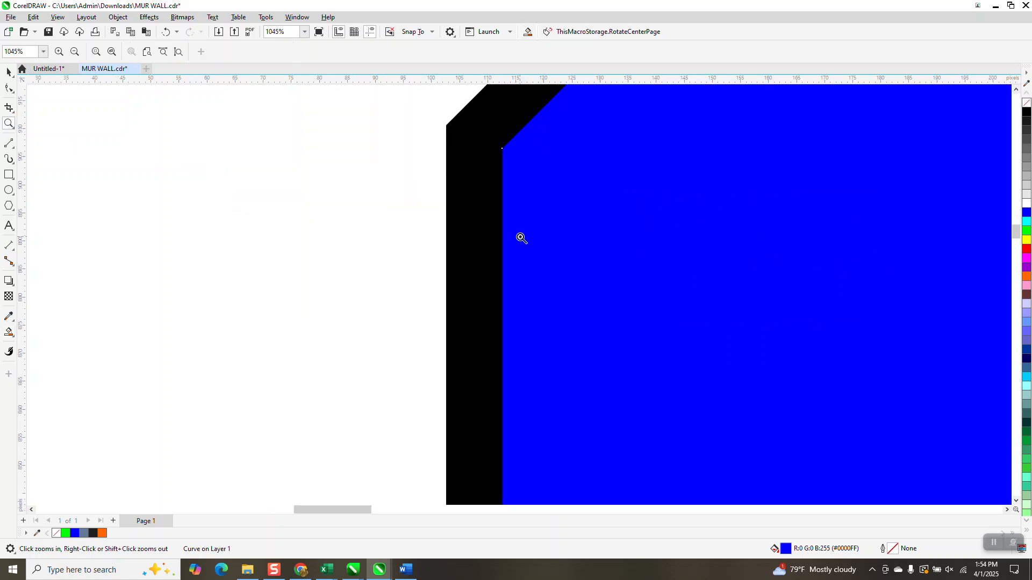
{"action": "left_click", "coordinate": [166, 32]}
{"action": "scroll", "coordinate": [359, 233], "scroll_direction": "down", "scroll_amount": 3}
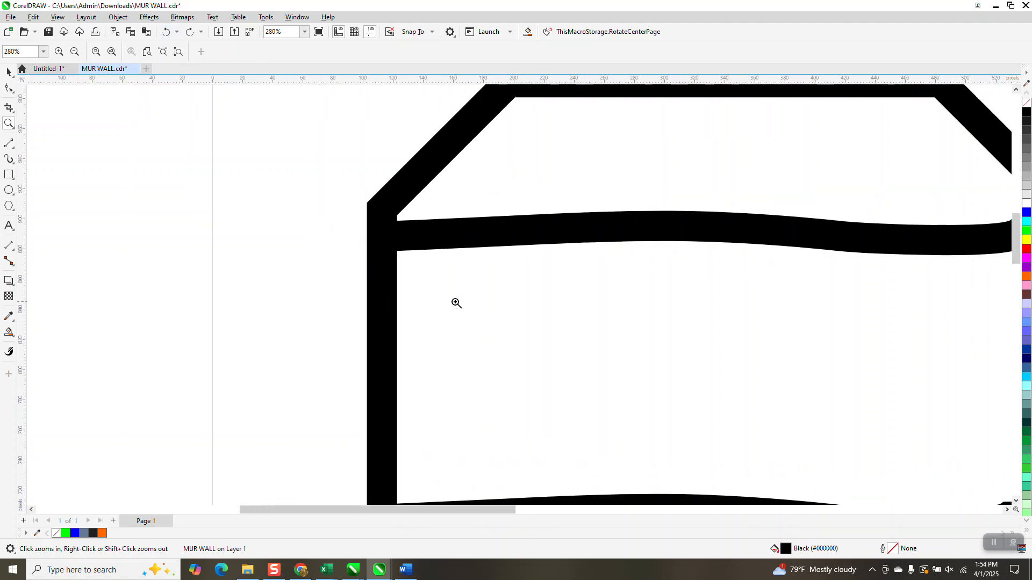
{"action": "scroll", "coordinate": [372, 242], "scroll_direction": "down", "scroll_amount": 1}
- Set the outline width of the unfilled octagon and its two wavy lines to Hairline
{"action": "left_click", "coordinate": [9, 71]}
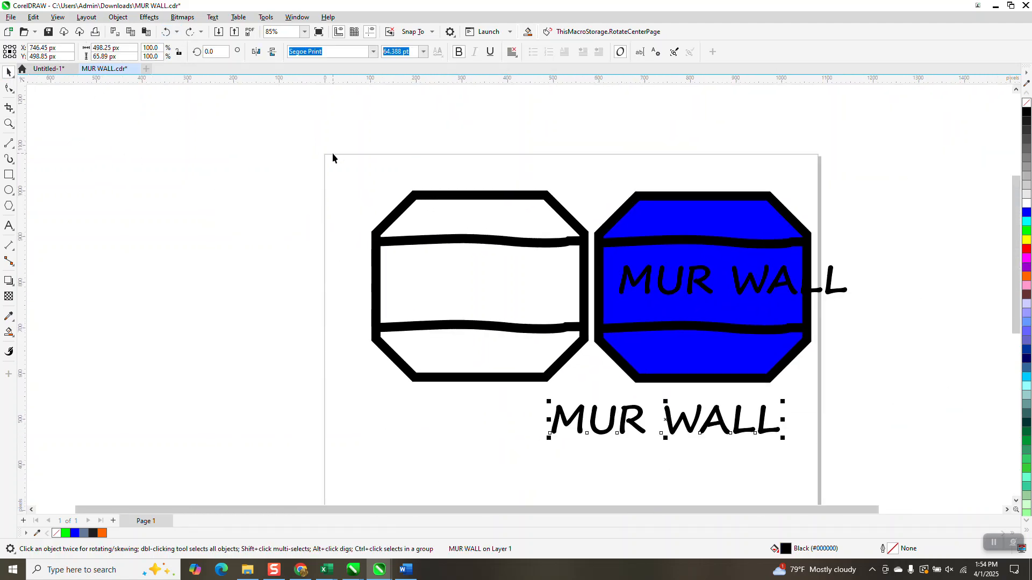
{"action": "left_click_drag", "start_coordinate": [498, 385], "coordinate": [607, 408]}
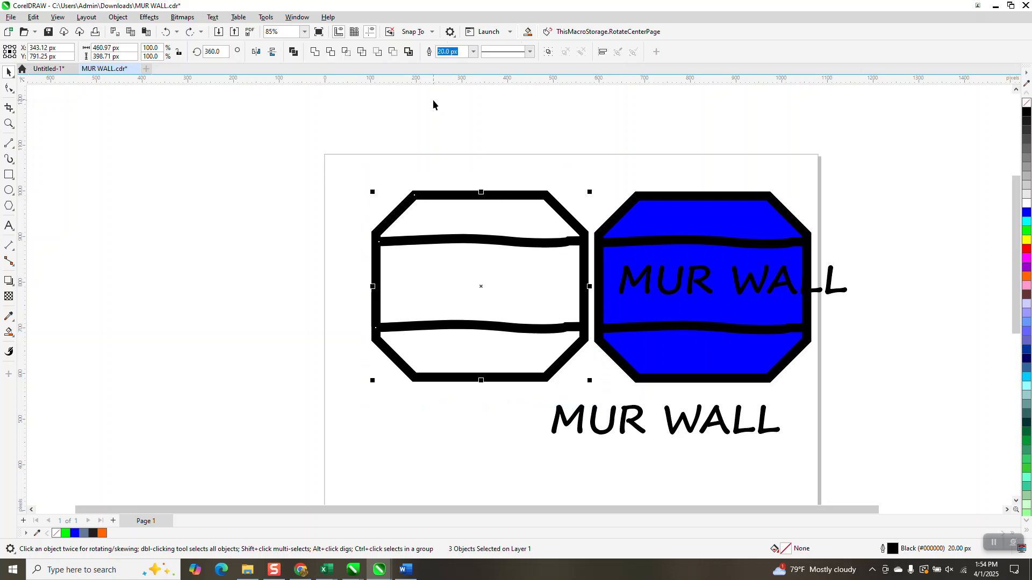
{"action": "left_click", "coordinate": [474, 52]}
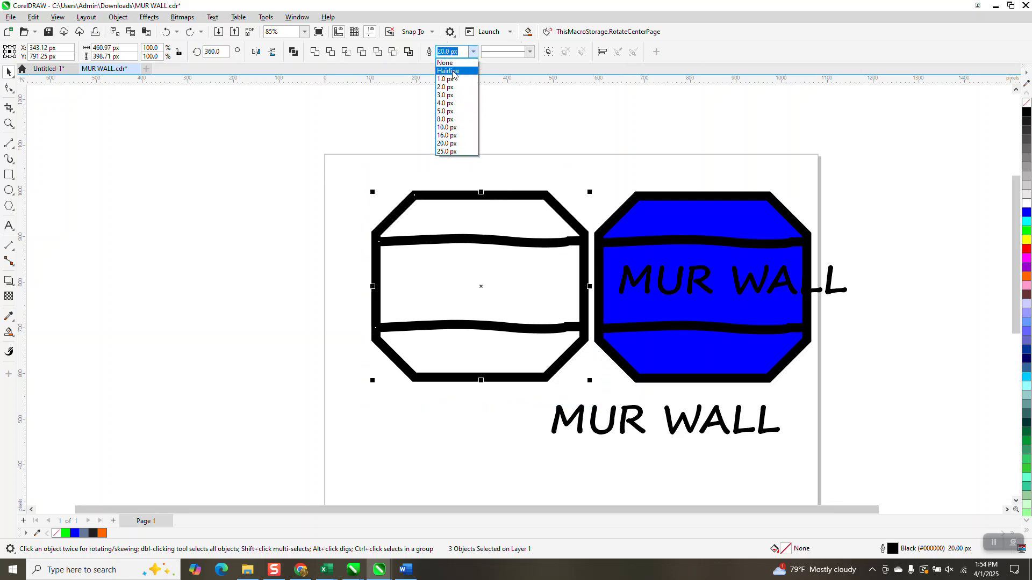
{"action": "left_click", "coordinate": [454, 63]}
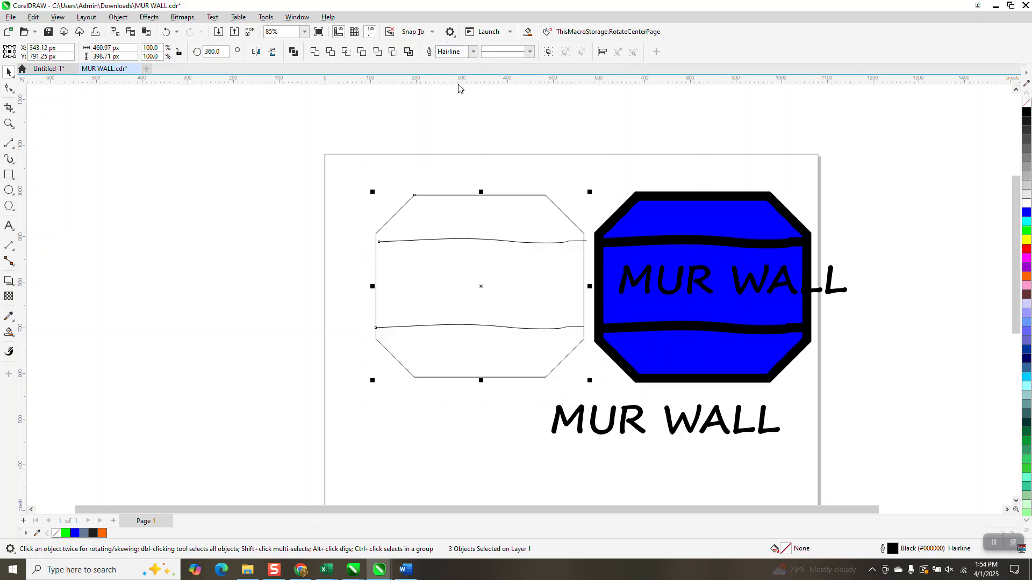
- Move the left end node of the upper wavy line onto the octagon's left edge
{"action": "left_click", "coordinate": [9, 124]}
{"action": "left_click_drag", "start_coordinate": [351, 226], "coordinate": [457, 296]}
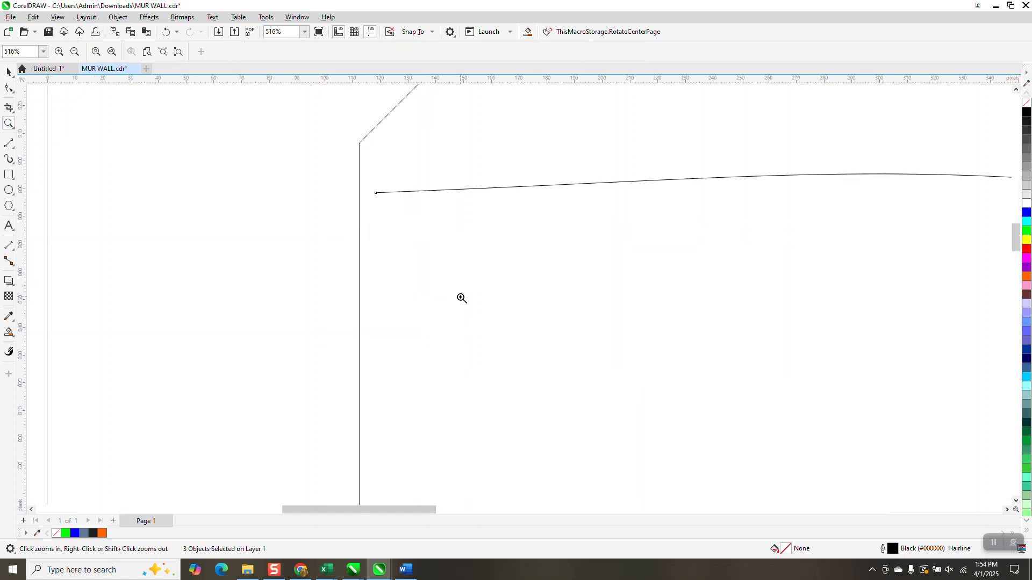
{"action": "left_click", "coordinate": [9, 88]}
{"action": "left_click", "coordinate": [366, 185]}
{"action": "left_click", "coordinate": [382, 194]}
{"action": "left_click_drag", "start_coordinate": [376, 192], "coordinate": [359, 192]}
- Try Smart Fill in blue on the band between the hairline wavy lines, and undo the fill
{"action": "left_click", "coordinate": [8, 332]}
{"action": "scroll", "coordinate": [574, 295], "scroll_direction": "down", "scroll_amount": 2}
{"action": "scroll", "coordinate": [574, 294], "scroll_direction": "down", "scroll_amount": 5}
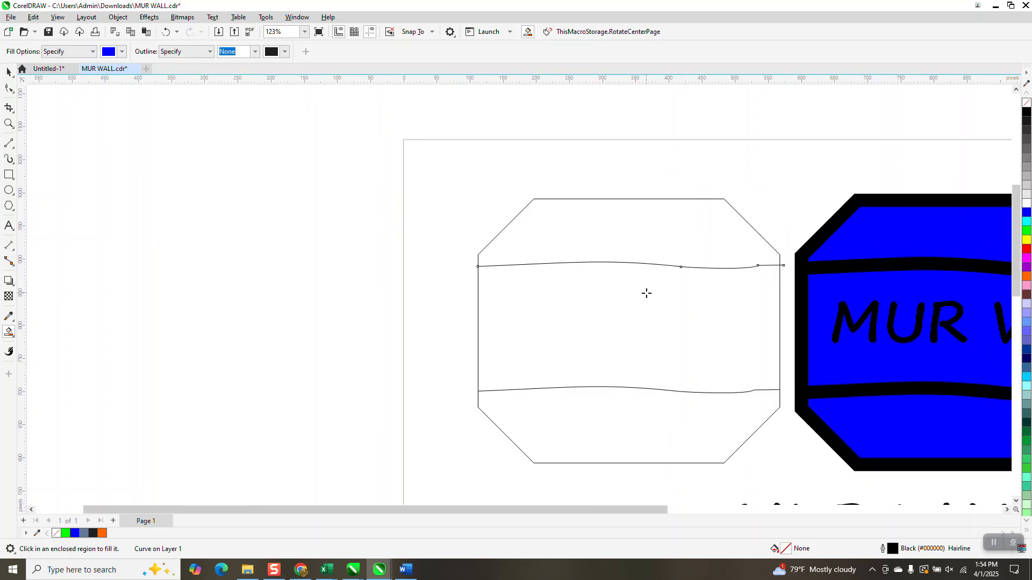
{"action": "left_click", "coordinate": [642, 297]}
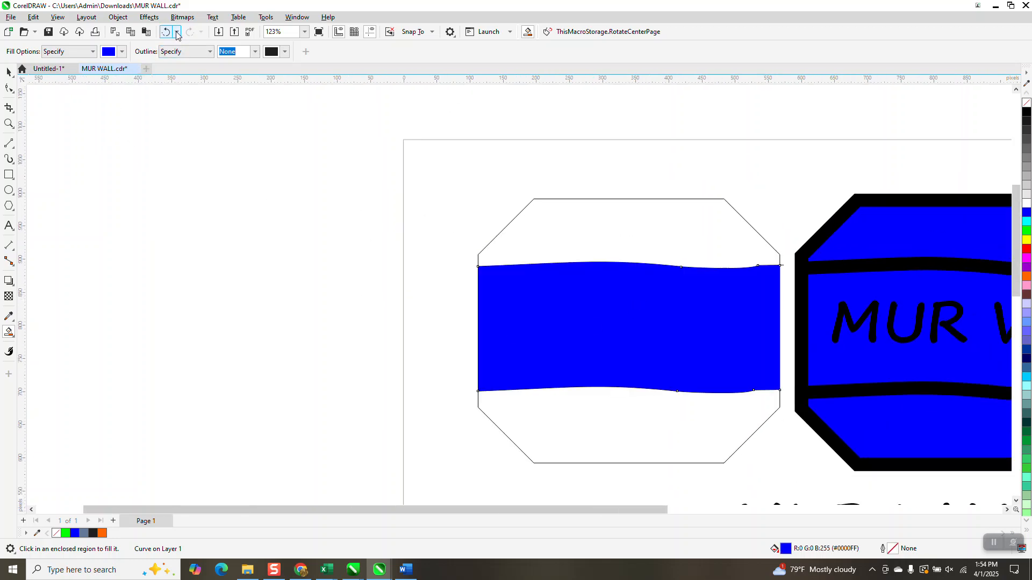
{"action": "left_click", "coordinate": [165, 32]}
- Set the outline width of the octagon and both wavy lines to 20 px
{"action": "left_click", "coordinate": [9, 71]}
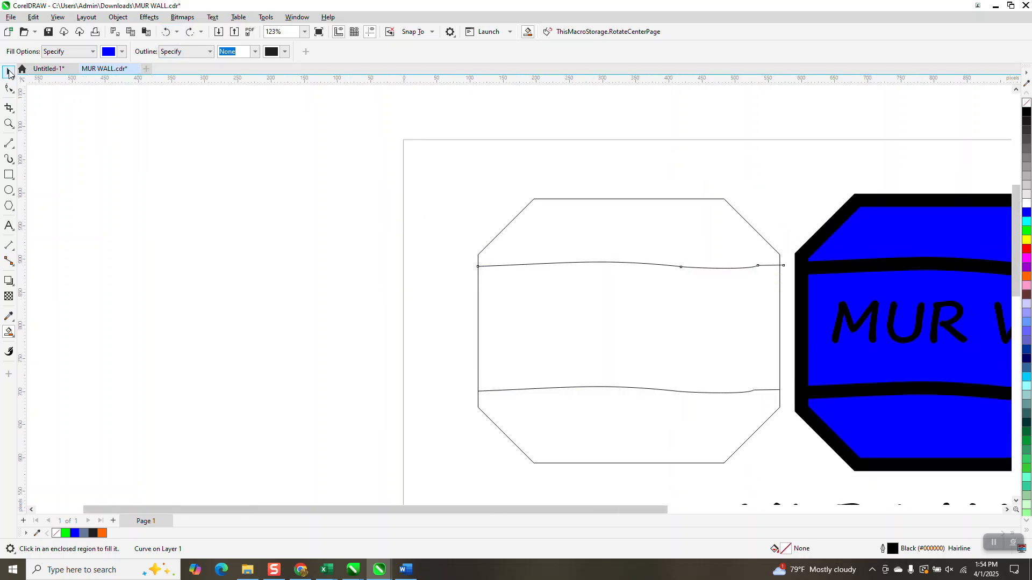
{"action": "scroll", "coordinate": [303, 175], "scroll_direction": "down", "scroll_amount": 1}
{"action": "left_click_drag", "start_coordinate": [418, 175], "coordinate": [685, 411]}
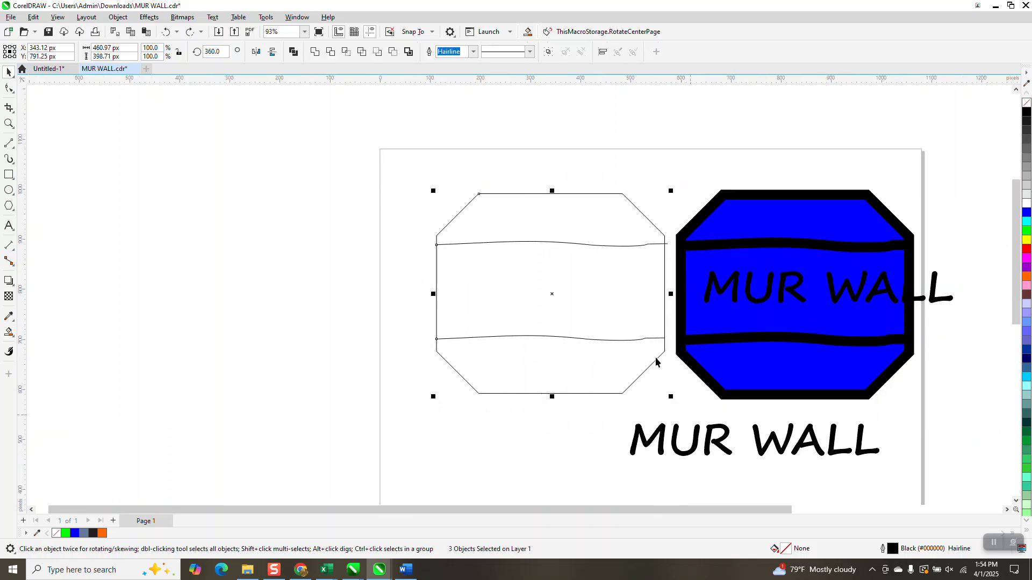
{"action": "left_click", "coordinate": [473, 52]}
{"action": "left_click", "coordinate": [456, 144]}
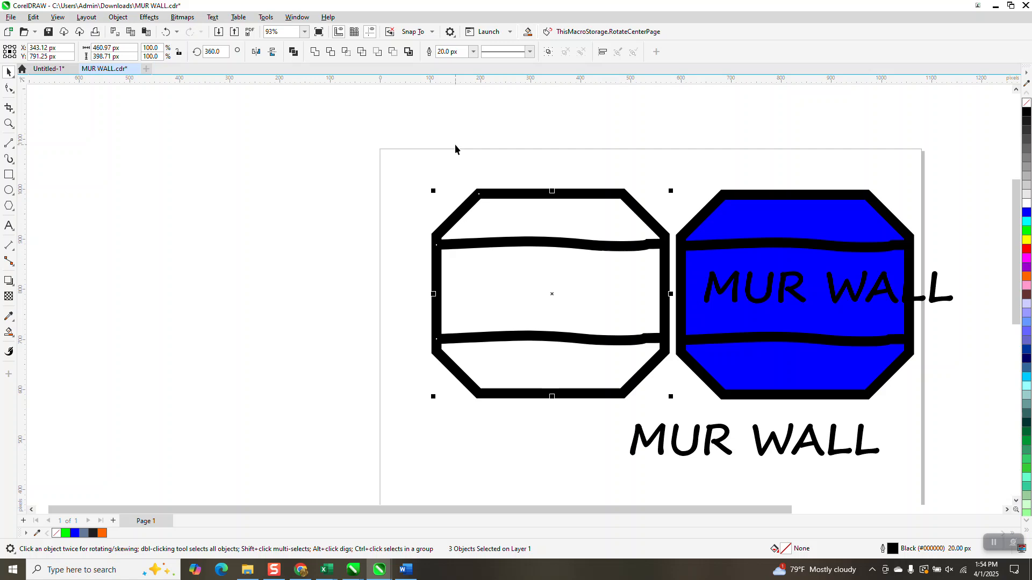
- Try Smart Fill in blue on the middle band inside the 20 px outlines, inspect its edges, and undo the fill
{"action": "left_click", "coordinate": [8, 332]}
{"action": "left_click", "coordinate": [522, 298]}
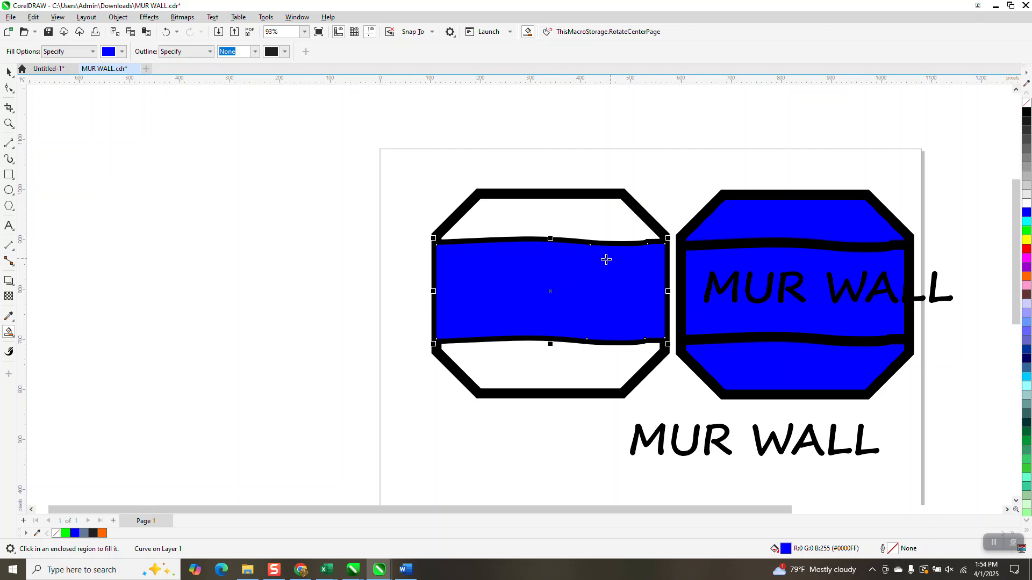
{"action": "left_click", "coordinate": [9, 123]}
{"action": "left_click_drag", "start_coordinate": [370, 206], "coordinate": [749, 381]}
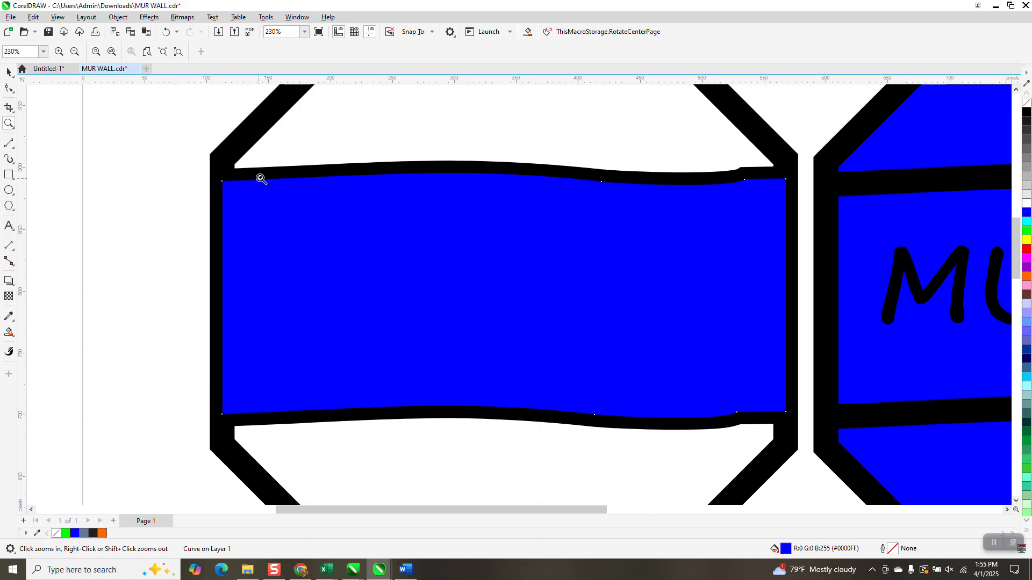
{"action": "left_click", "coordinate": [166, 32]}
{"action": "scroll", "coordinate": [269, 237], "scroll_direction": "down", "scroll_amount": 3}
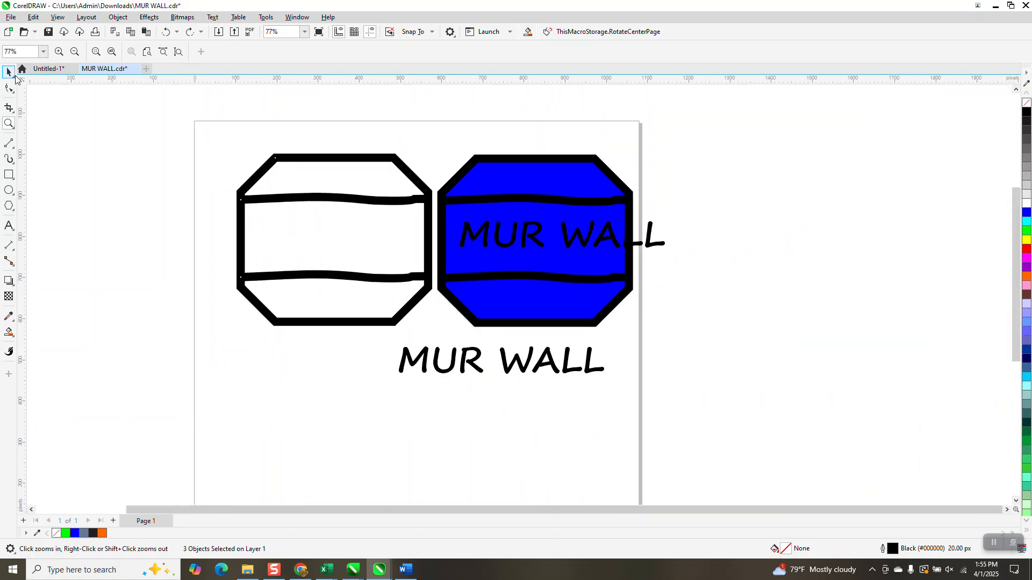
- Convert the outlines of the unfilled octagon and its two wavy lines to objects
{"action": "left_click", "coordinate": [10, 74]}
{"action": "left_click_drag", "start_coordinate": [181, 126], "coordinate": [455, 353]}
{"action": "left_click", "coordinate": [118, 16]}
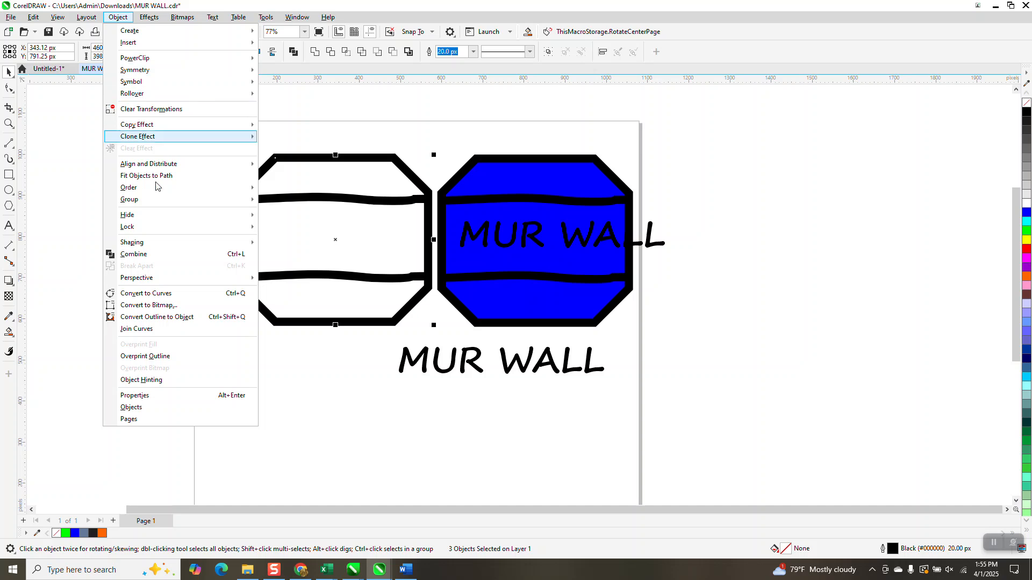
{"action": "left_click", "coordinate": [164, 317]}
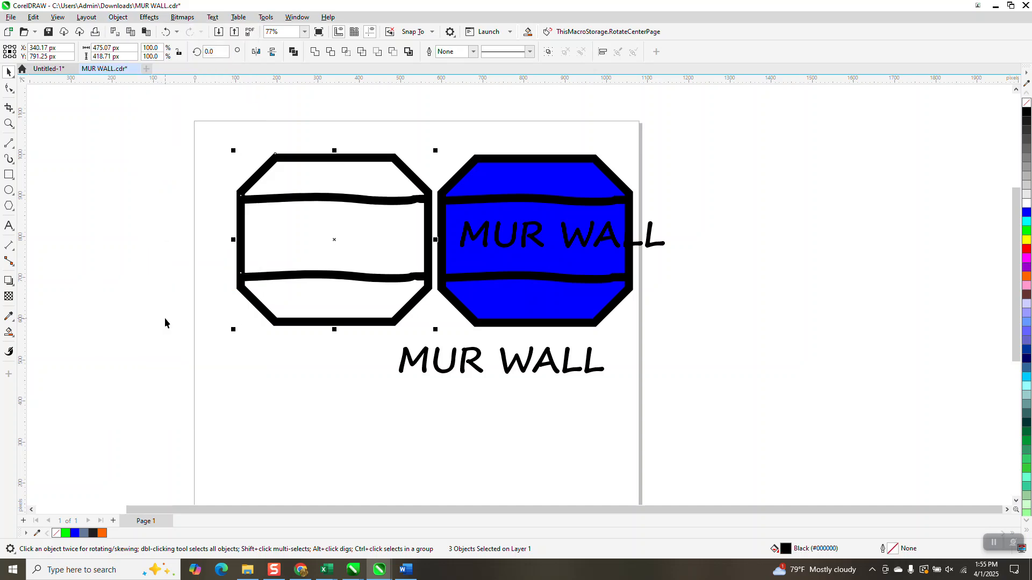
- Fill the middle band between the converted outlines with blue using Smart Fill and inspect its edges
{"action": "left_click", "coordinate": [9, 333]}
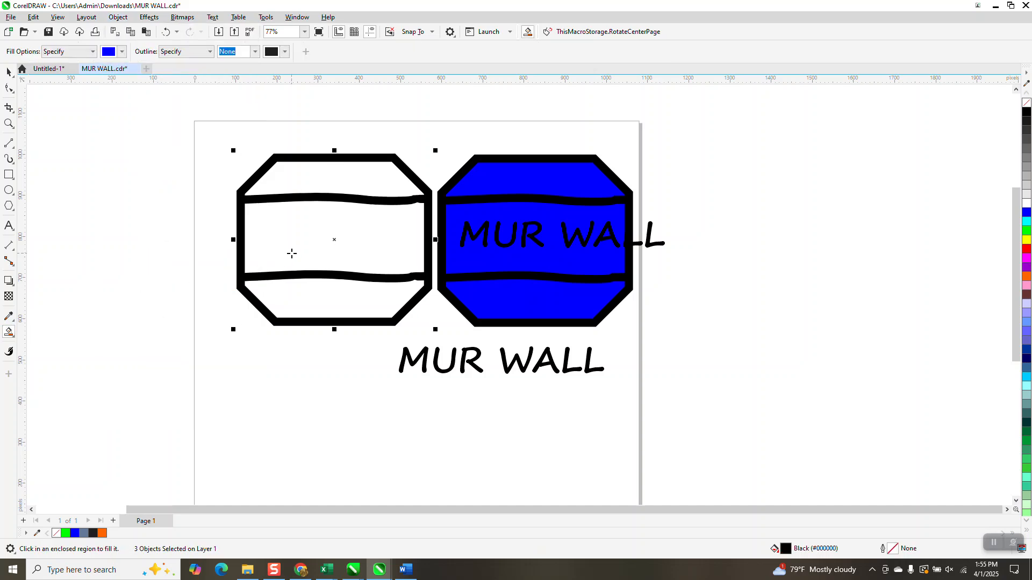
{"action": "left_click", "coordinate": [315, 264]}
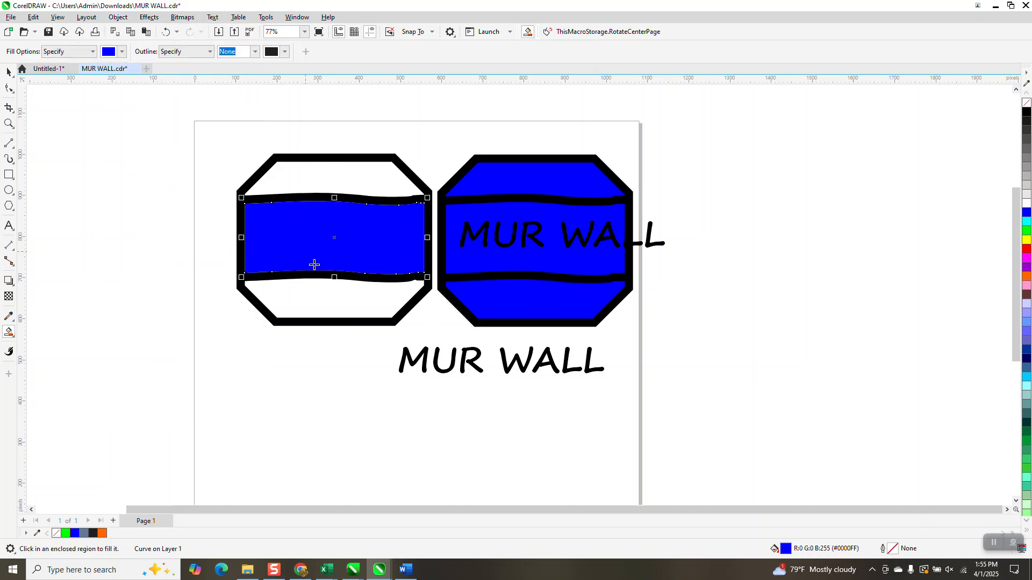
{"action": "left_click", "coordinate": [8, 124]}
{"action": "left_click_drag", "start_coordinate": [247, 184], "coordinate": [446, 298]}
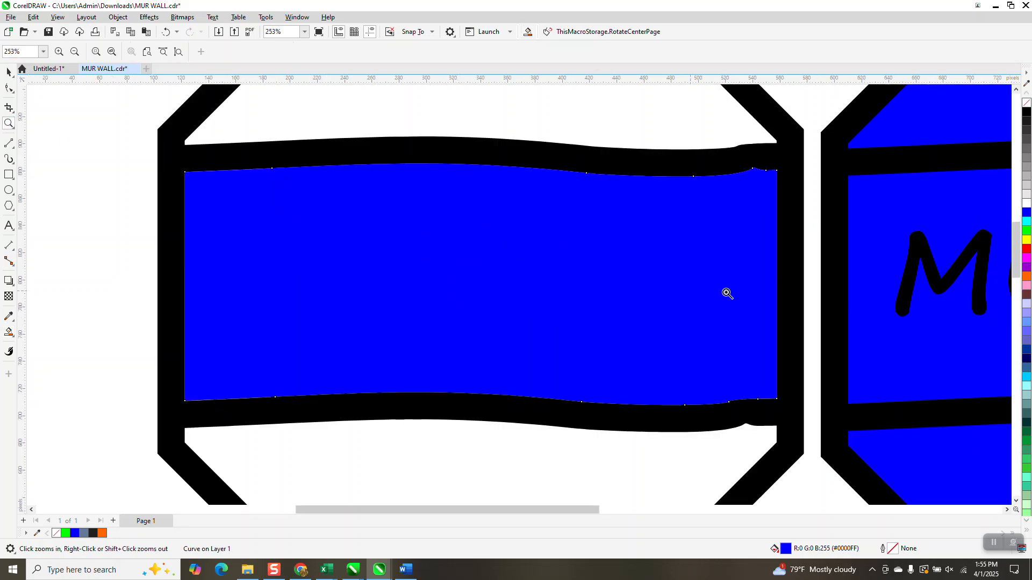
{"action": "scroll", "coordinate": [822, 255], "scroll_direction": "down", "scroll_amount": 2}
{"action": "scroll", "coordinate": [802, 280], "scroll_direction": "down", "scroll_amount": 1}
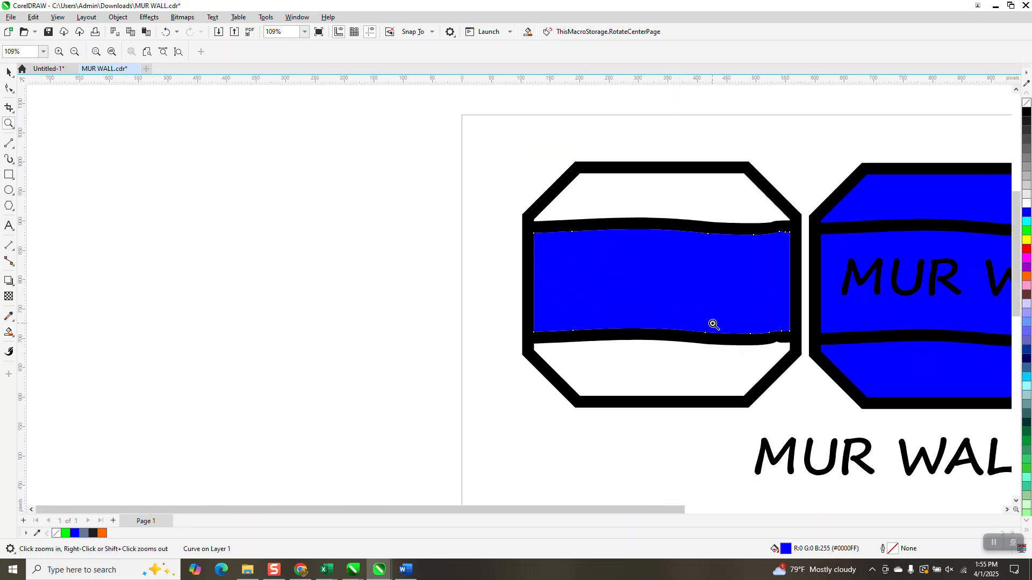
- Paste the eight-sided polygon on the empty area beside the page and set its outline width to Hairline
{"action": "left_click", "coordinate": [8, 72]}
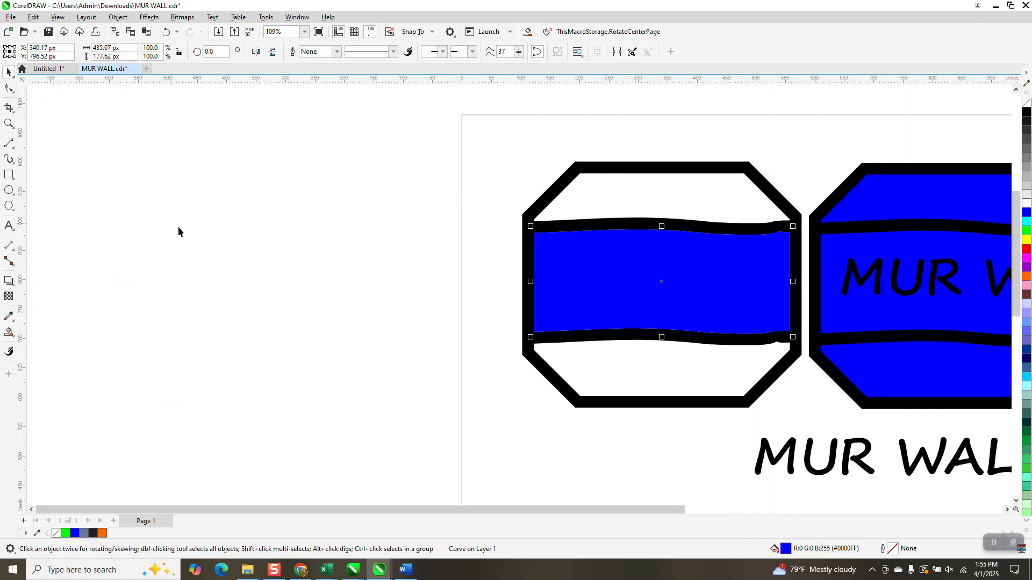
{"action": "right_click", "coordinate": [170, 226]}
{"action": "left_click", "coordinate": [217, 311]}
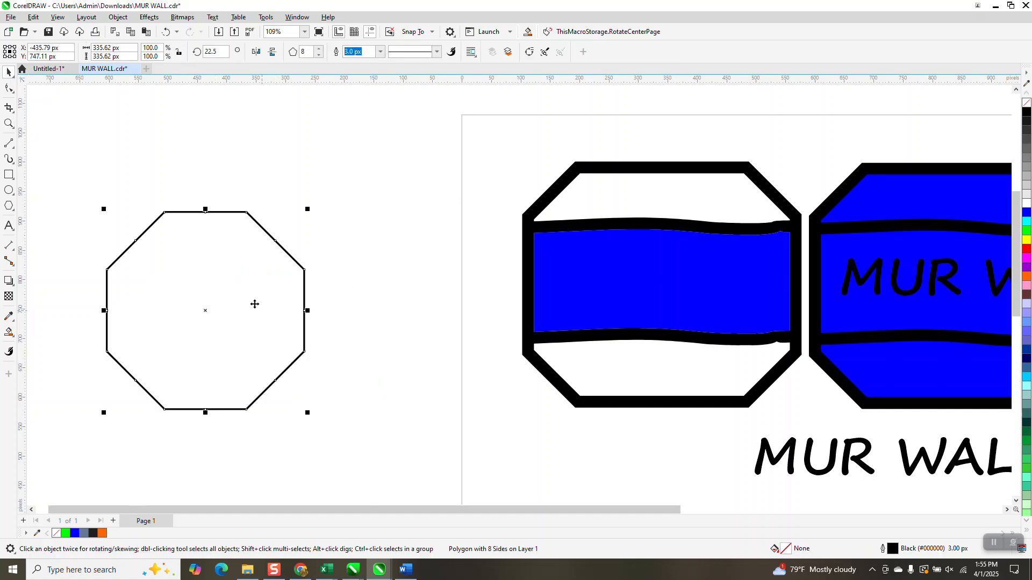
{"action": "left_click_drag", "start_coordinate": [205, 309], "coordinate": [309, 262]}
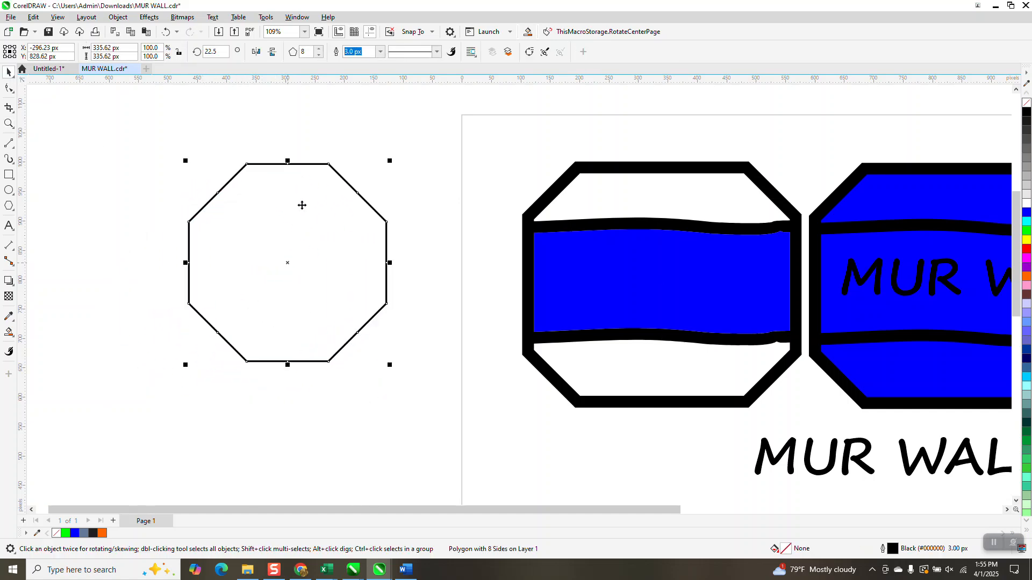
{"action": "left_click", "coordinate": [385, 55]}
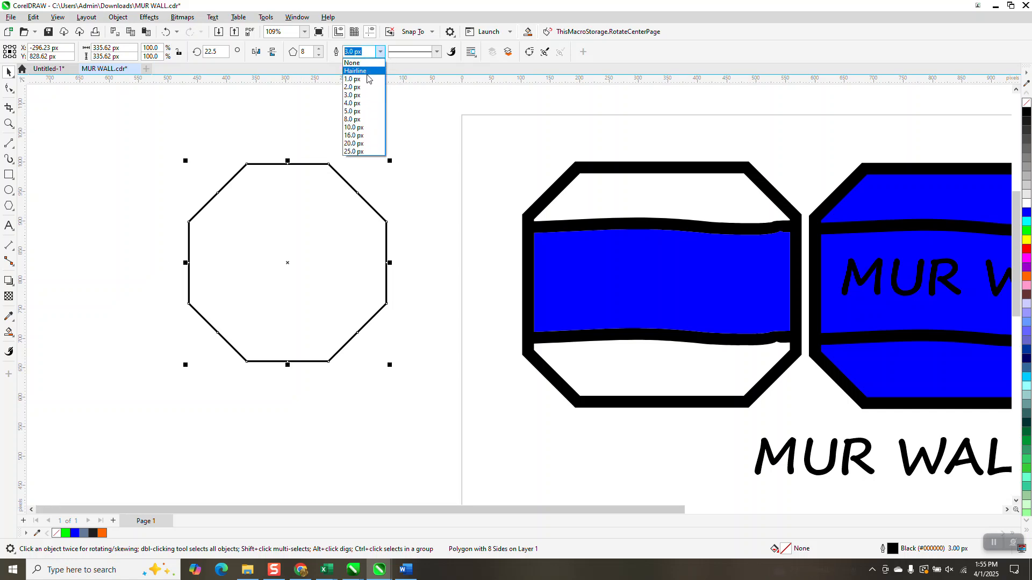
{"action": "left_click", "coordinate": [368, 71]}
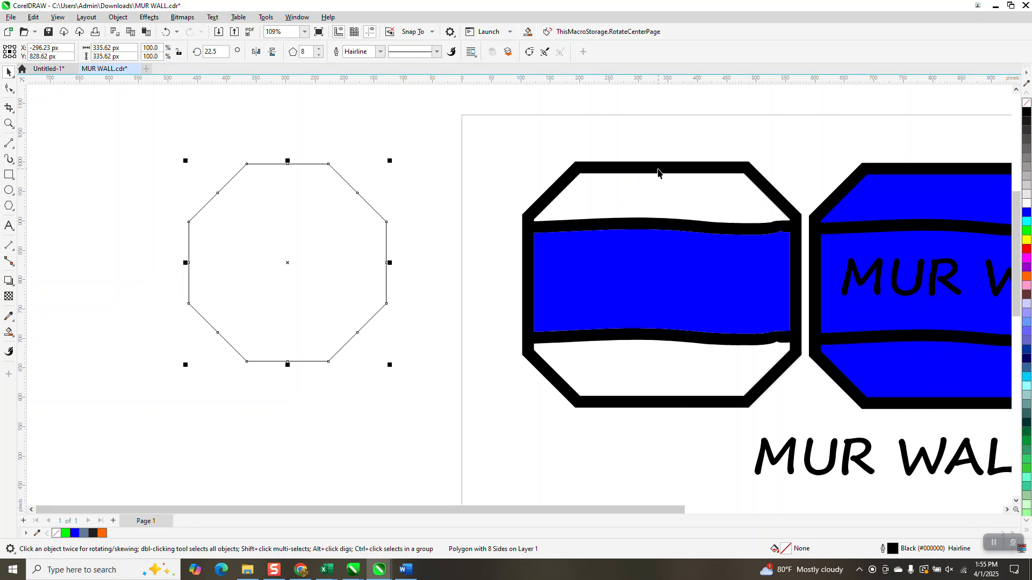
- Try to select the nodes on the polygon's right side with the Shape tool
{"action": "key", "text": "F10"}
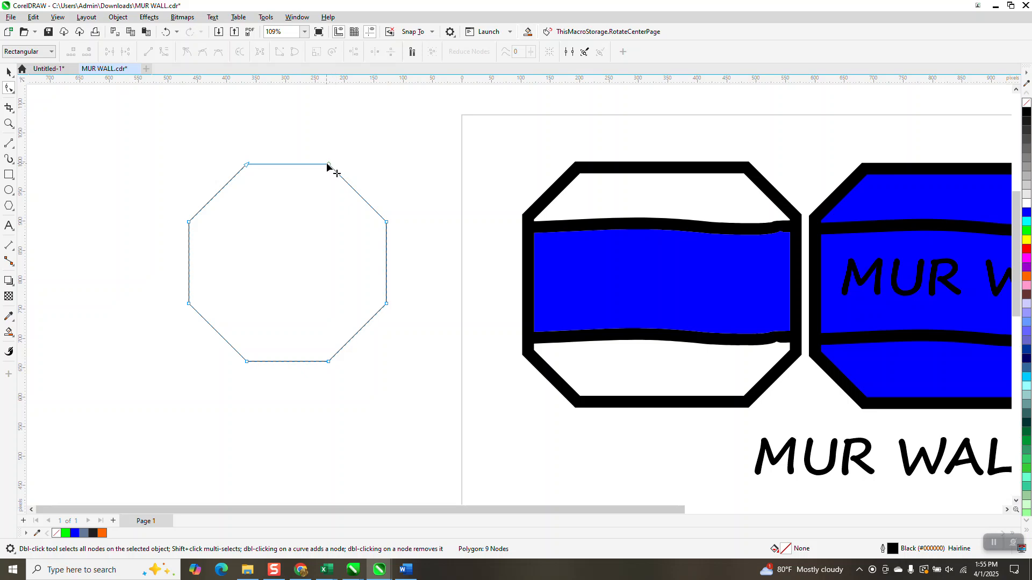
{"action": "left_click_drag", "start_coordinate": [315, 154], "coordinate": [334, 372]}
{"action": "left_click", "coordinate": [8, 72]}
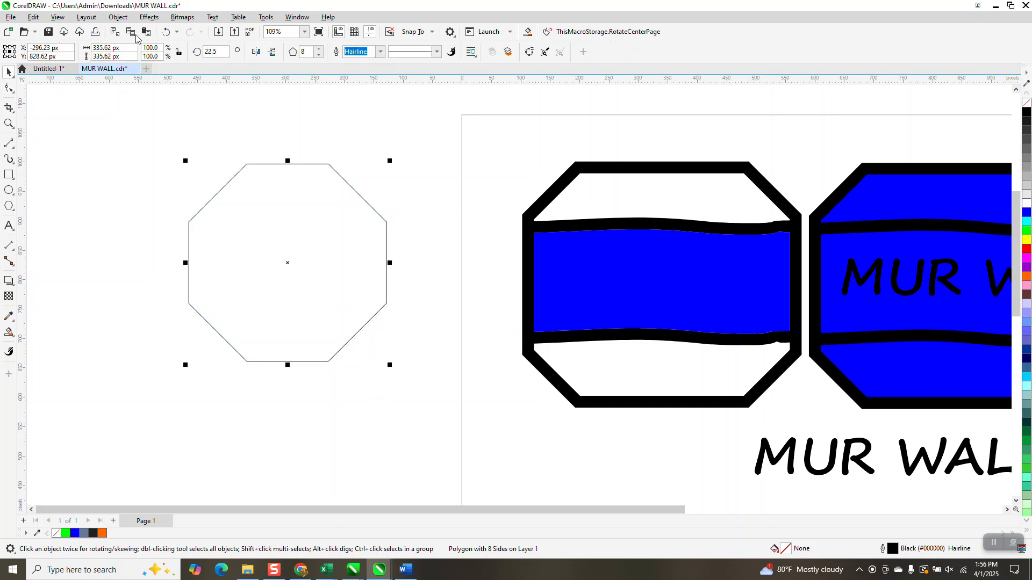
- Convert the polygon to curves and shift its four right-side nodes outward, making it about 407 px wide
{"action": "left_click", "coordinate": [119, 18]}
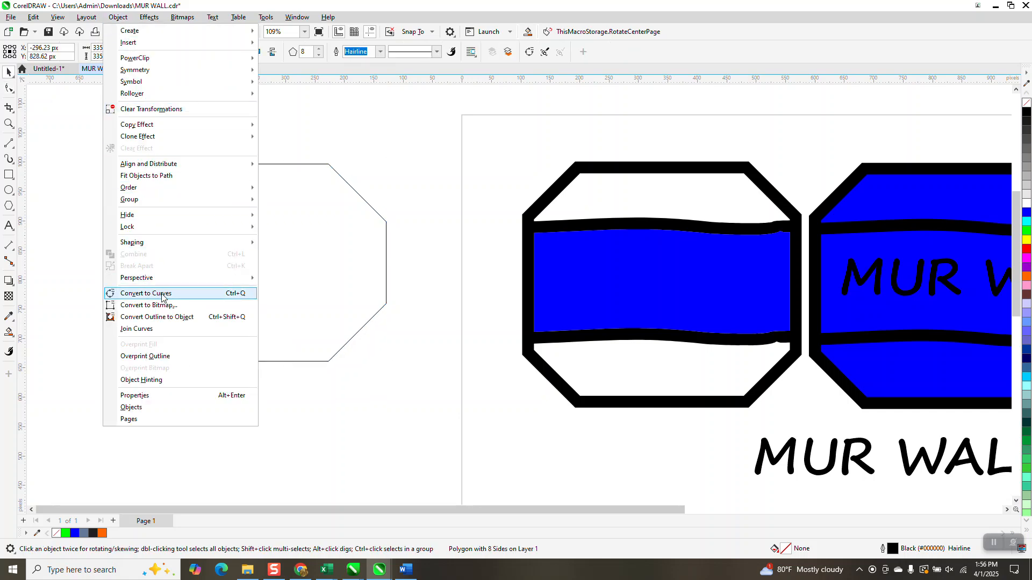
{"action": "left_click", "coordinate": [140, 295]}
{"action": "left_click", "coordinate": [9, 89]}
{"action": "left_click_drag", "start_coordinate": [308, 271], "coordinate": [451, 410]}
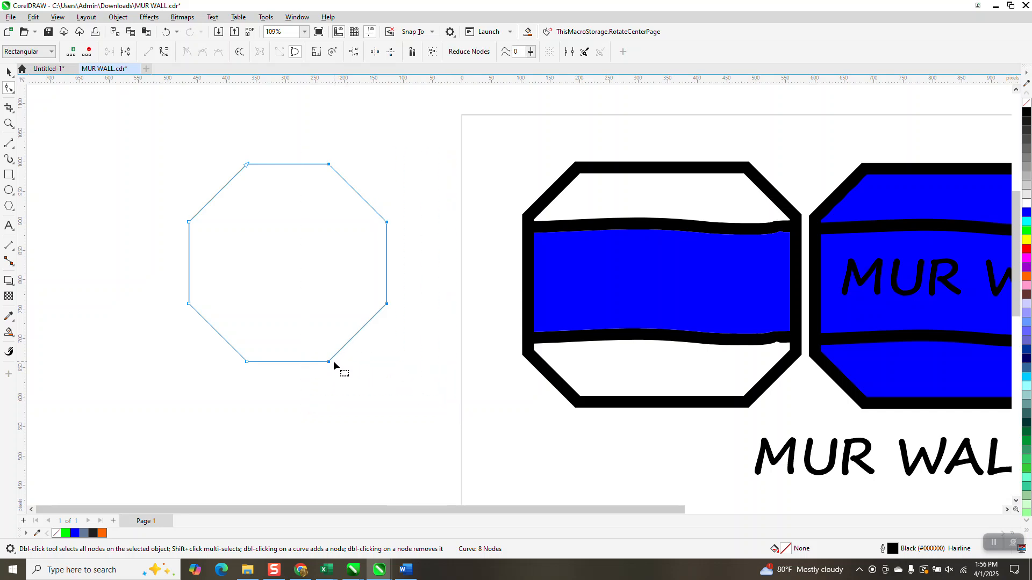
{"action": "left_click_drag", "start_coordinate": [334, 364], "coordinate": [372, 365]}
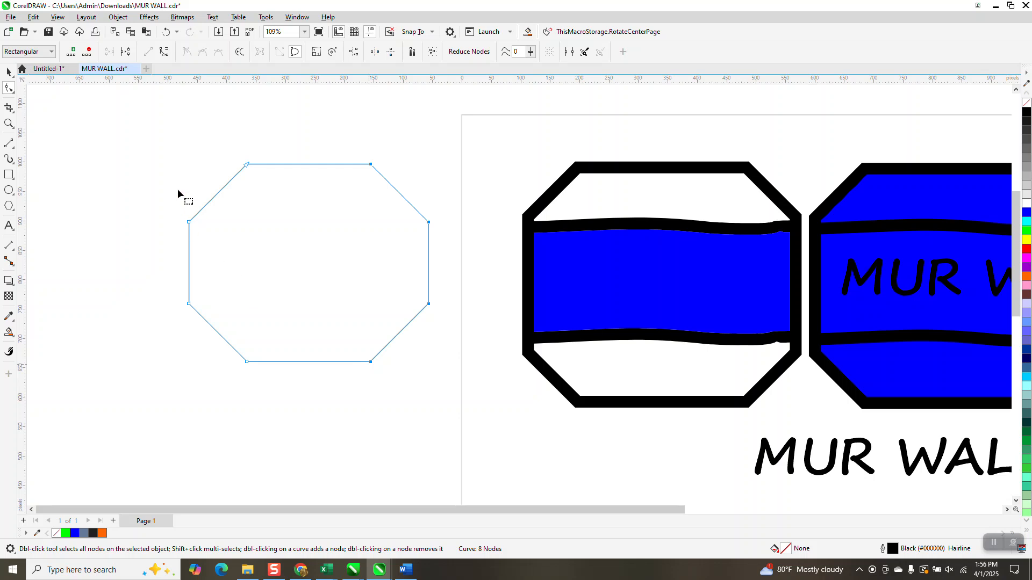
- Raise the octagon's four upper nodes about 65 px, making it about 400 px high, and move the shape down level with the logos
{"action": "left_click_drag", "start_coordinate": [426, 266], "coordinate": [430, 266]}
{"action": "left_click_drag", "start_coordinate": [431, 227], "coordinate": [435, 191]}
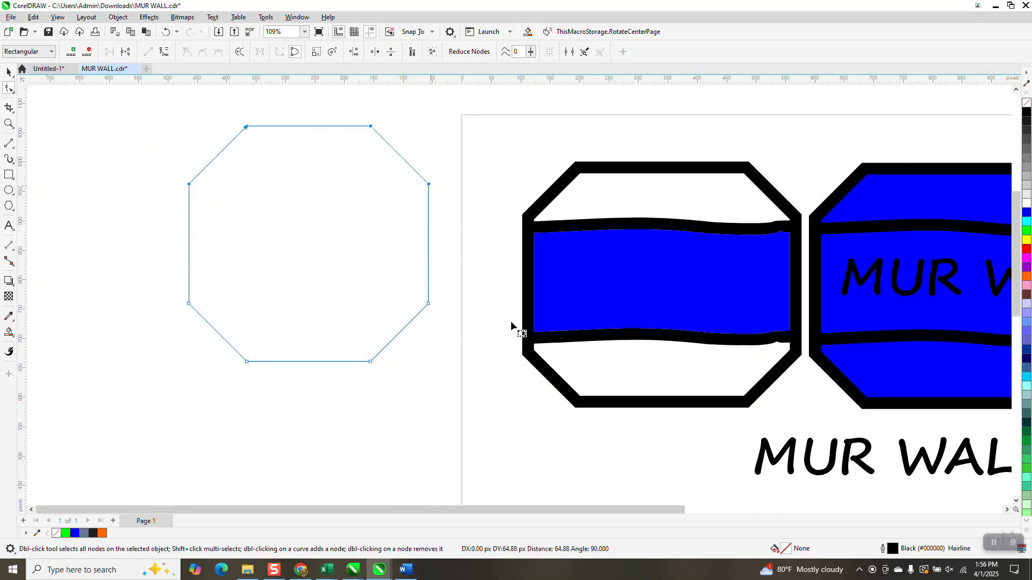
{"action": "left_click", "coordinate": [9, 72]}
{"action": "left_click_drag", "start_coordinate": [326, 258], "coordinate": [331, 299]}
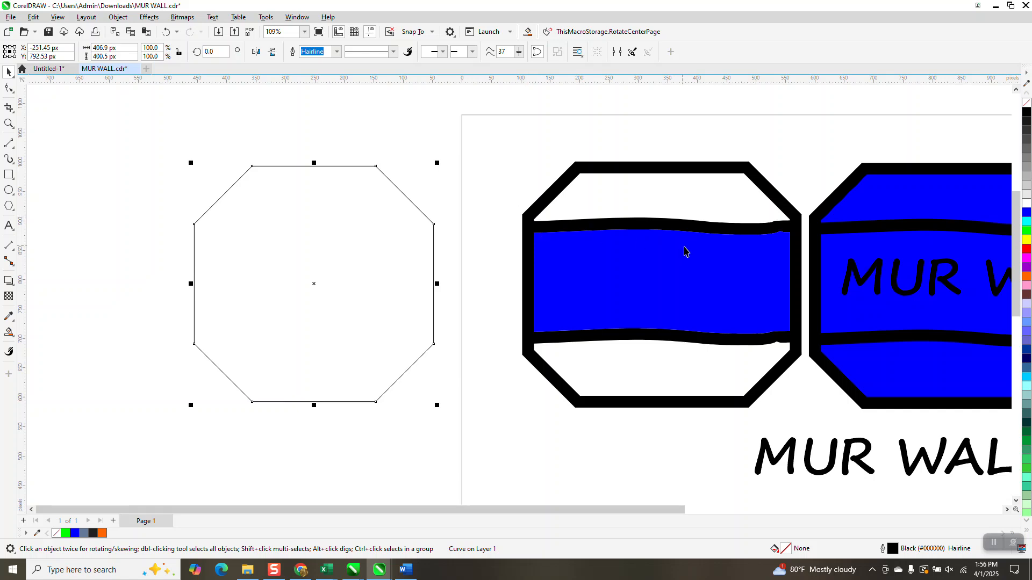
{"action": "scroll", "coordinate": [751, 312], "scroll_direction": "down", "scroll_amount": 1}
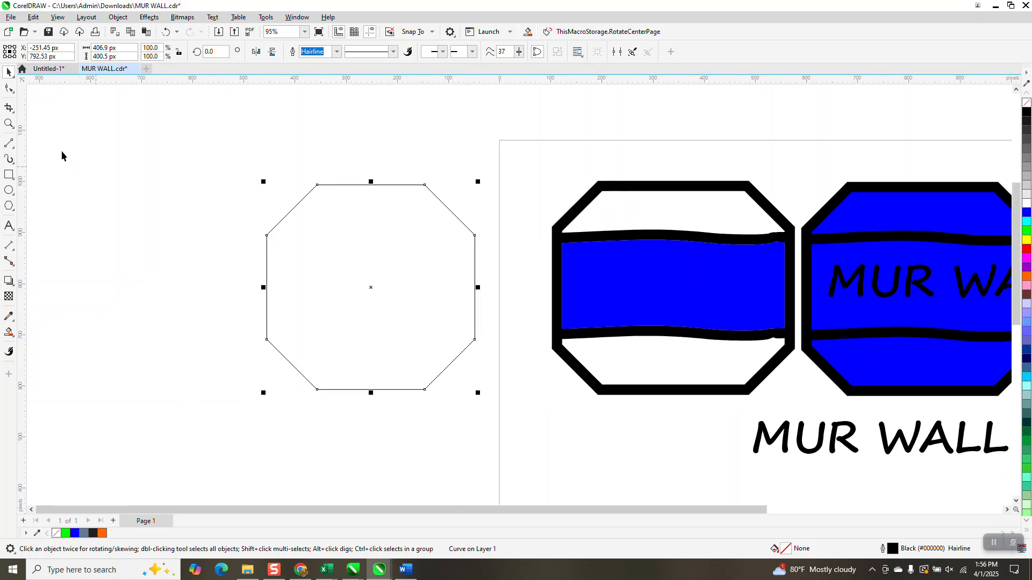
{"action": "left_click", "coordinate": [8, 143]}
{"action": "left_click_drag", "start_coordinate": [214, 191], "coordinate": [396, 330]}
{"action": "key", "text": "Escape"}
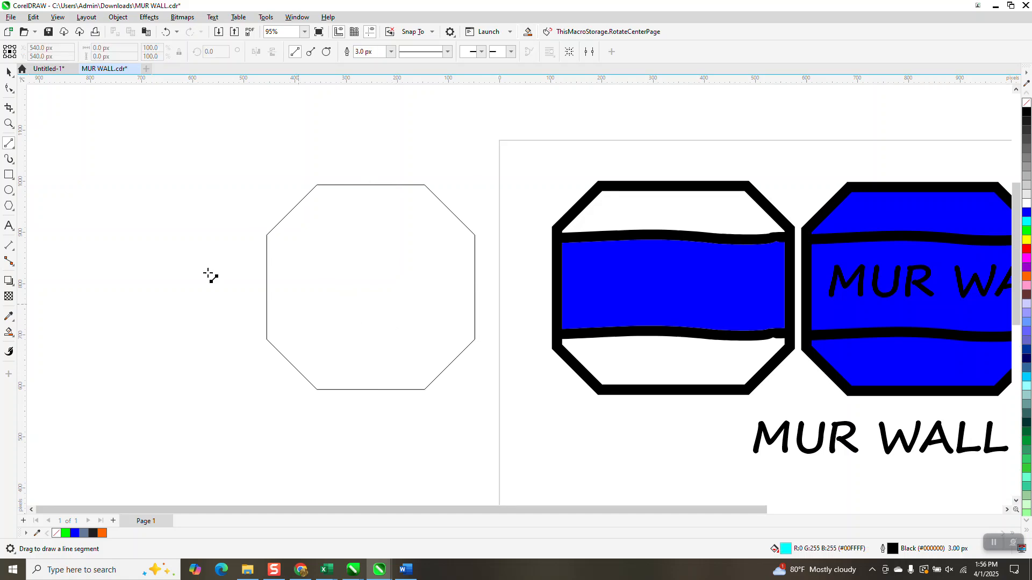
- Set the document's default outline width for graphic objects to Hairline
{"action": "left_click", "coordinate": [8, 123]}
{"action": "left_click_drag", "start_coordinate": [257, 177], "coordinate": [626, 421]}
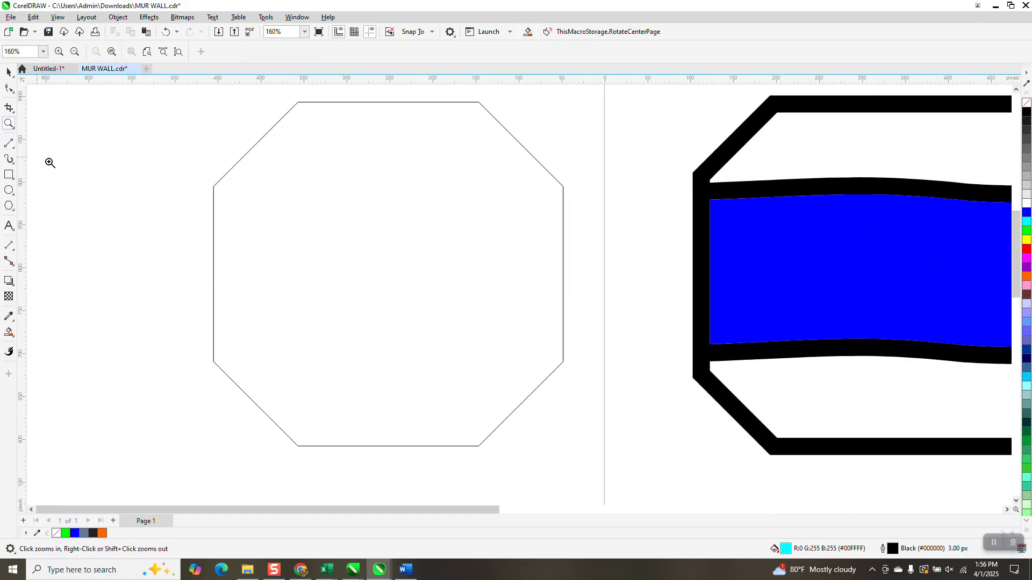
{"action": "left_click", "coordinate": [9, 72]}
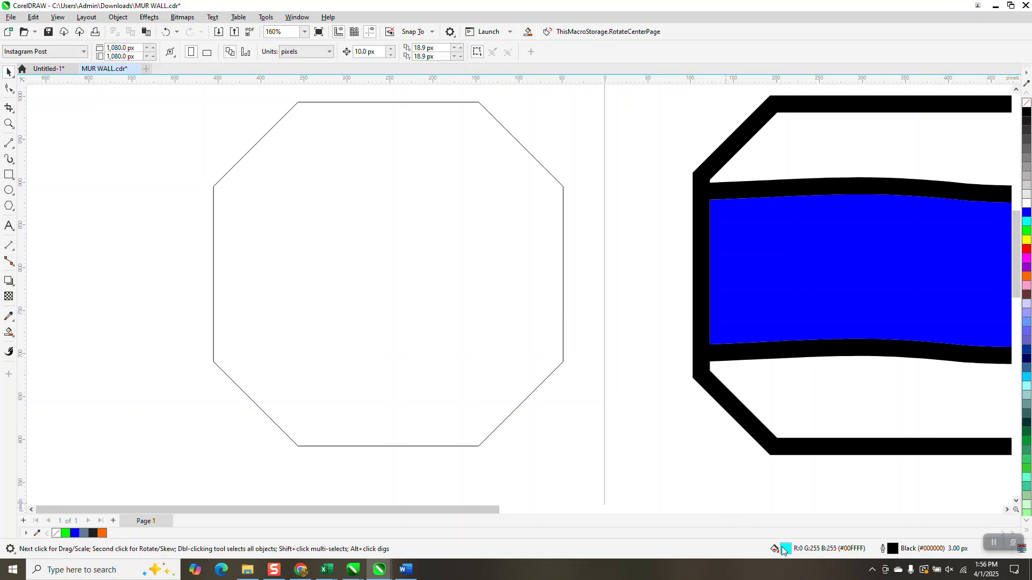
{"action": "double_click", "coordinate": [893, 549]}
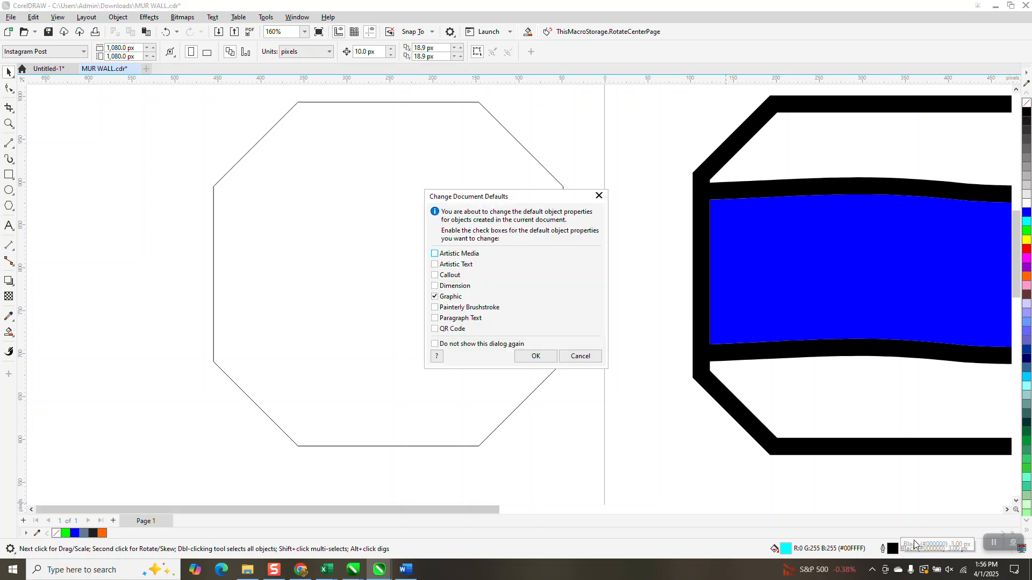
{"action": "left_click", "coordinate": [535, 356]}
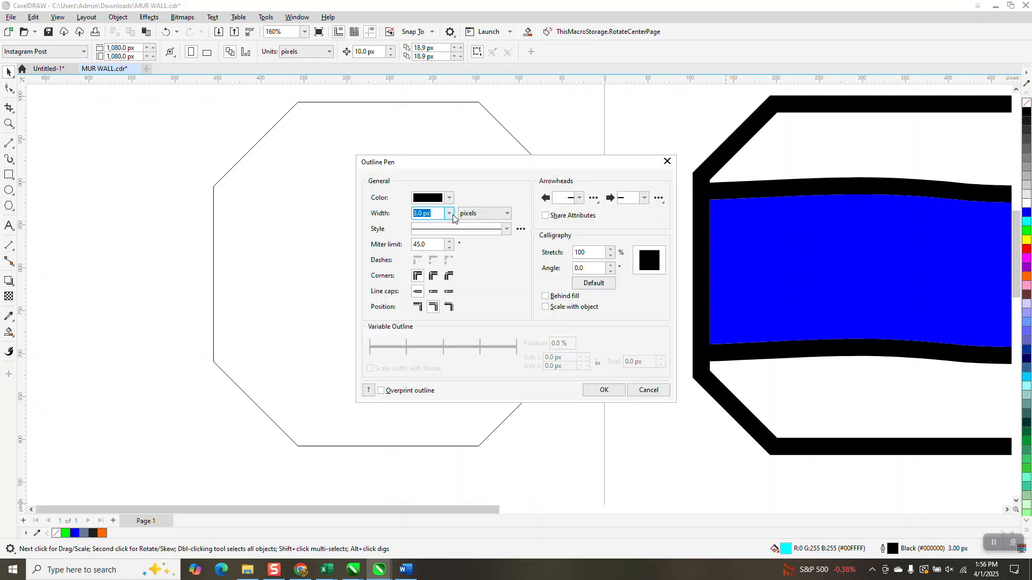
{"action": "left_click", "coordinate": [449, 213]}
{"action": "left_click", "coordinate": [429, 222]}
{"action": "left_click", "coordinate": [596, 388]}
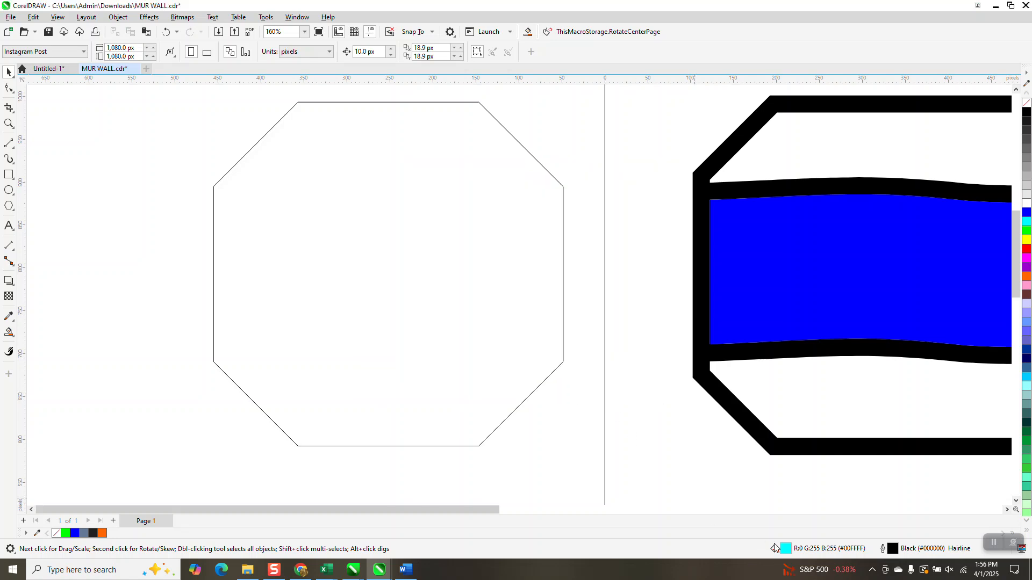
- Set the document's default fill for graphic objects to no fill
{"action": "double_click", "coordinate": [785, 548]}
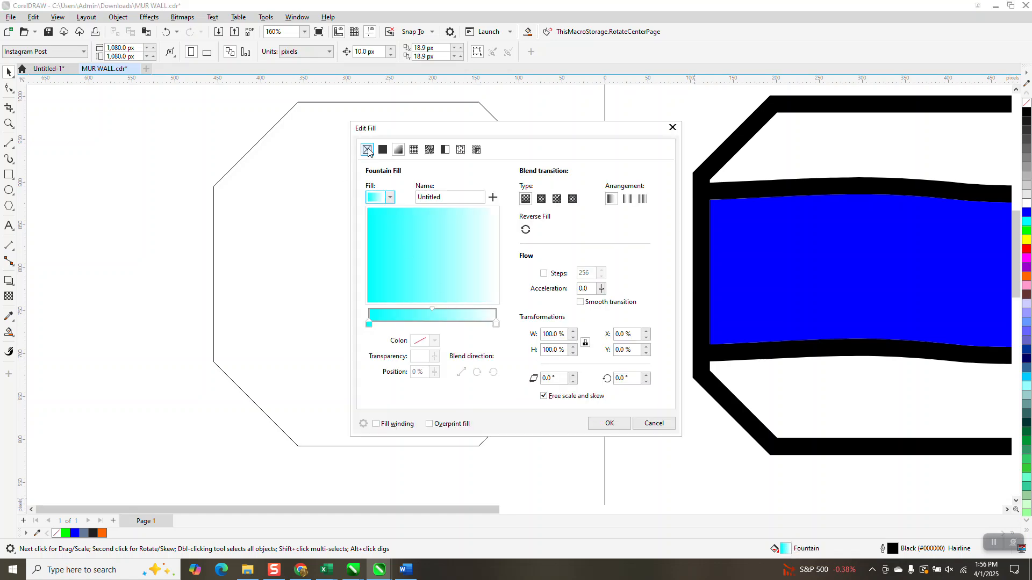
{"action": "left_click", "coordinate": [367, 150]}
{"action": "left_click", "coordinate": [610, 425]}
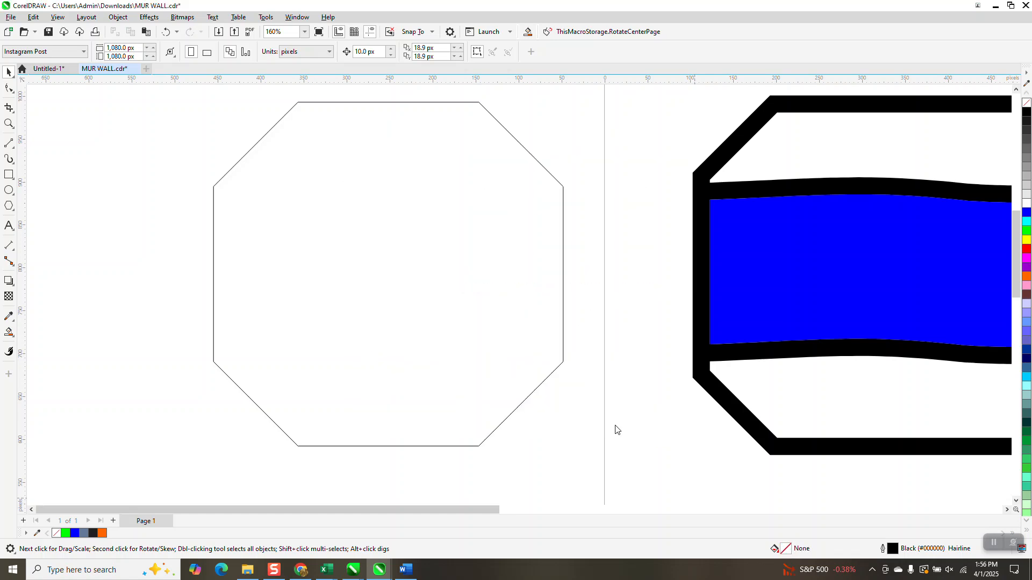
{"action": "left_click", "coordinate": [537, 357]}
- Draw two horizontal 2-Point lines about 407 px long across the octagon, joining its upper and lower pairs of side corners
{"action": "left_click", "coordinate": [13, 151]}
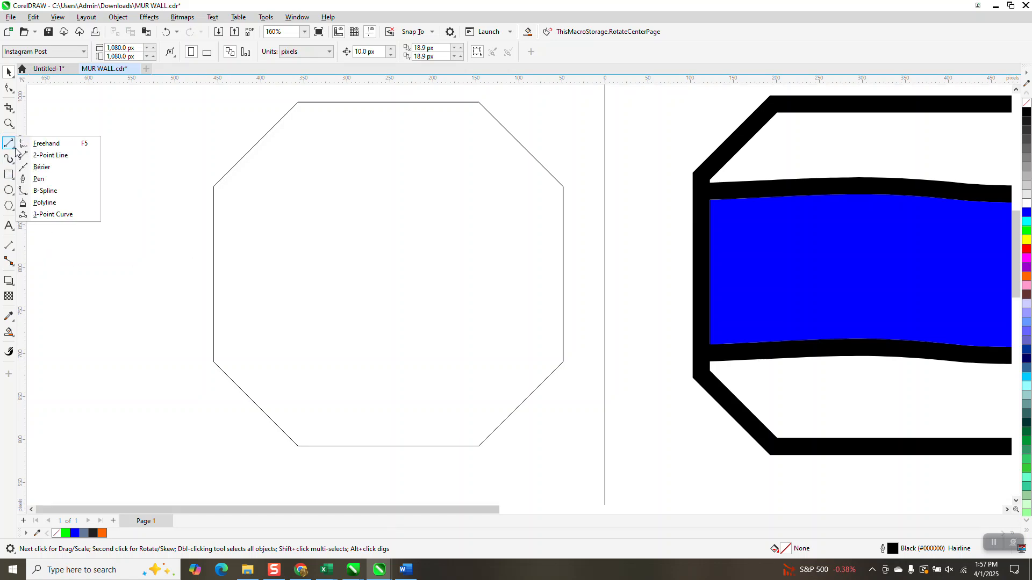
{"action": "left_click", "coordinate": [48, 155]}
{"action": "left_click_drag", "start_coordinate": [213, 187], "coordinate": [563, 187]}
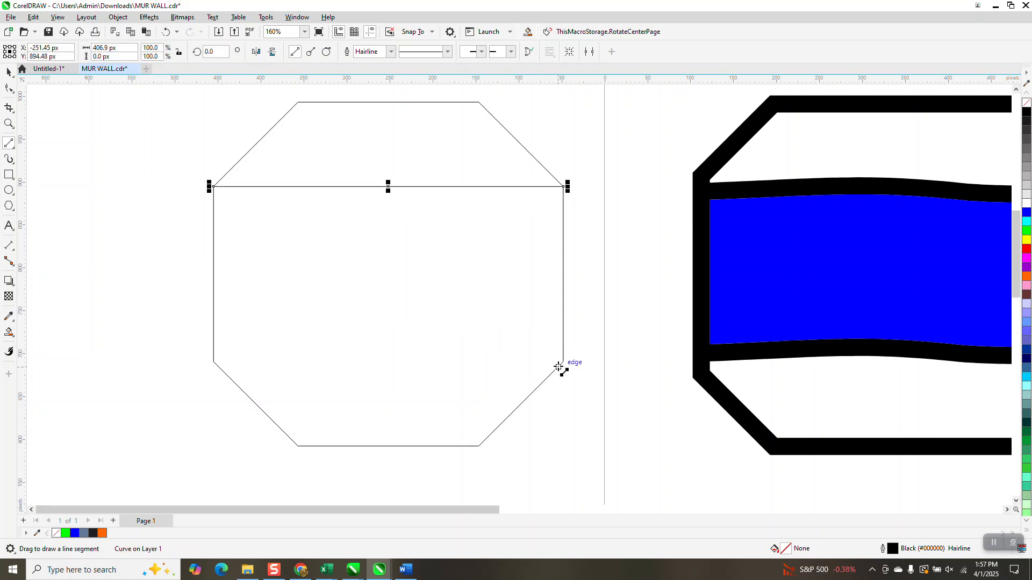
{"action": "left_click_drag", "start_coordinate": [563, 361], "coordinate": [214, 361]}
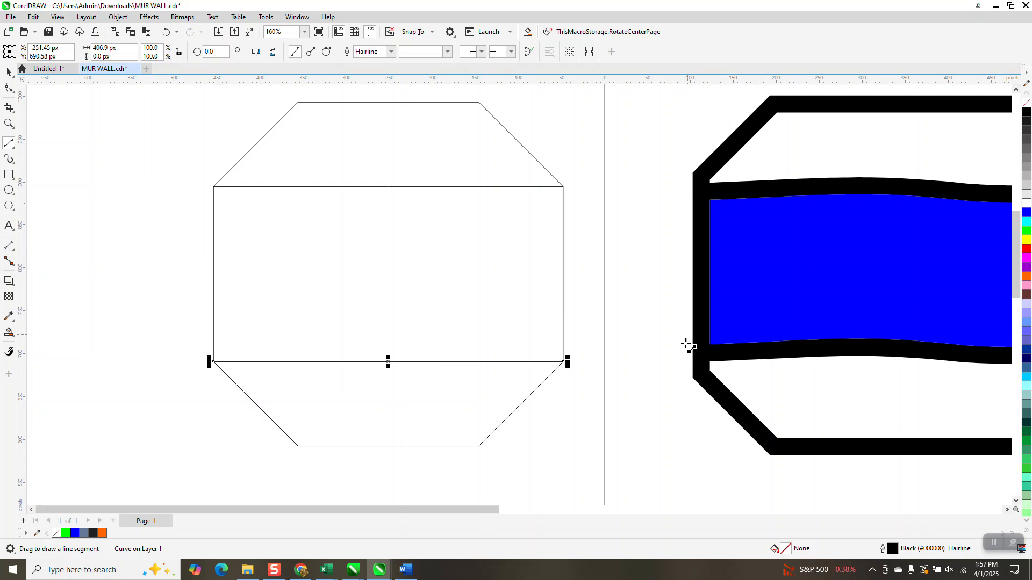
{"action": "left_click", "coordinate": [8, 72]}
{"action": "left_click", "coordinate": [49, 95]}
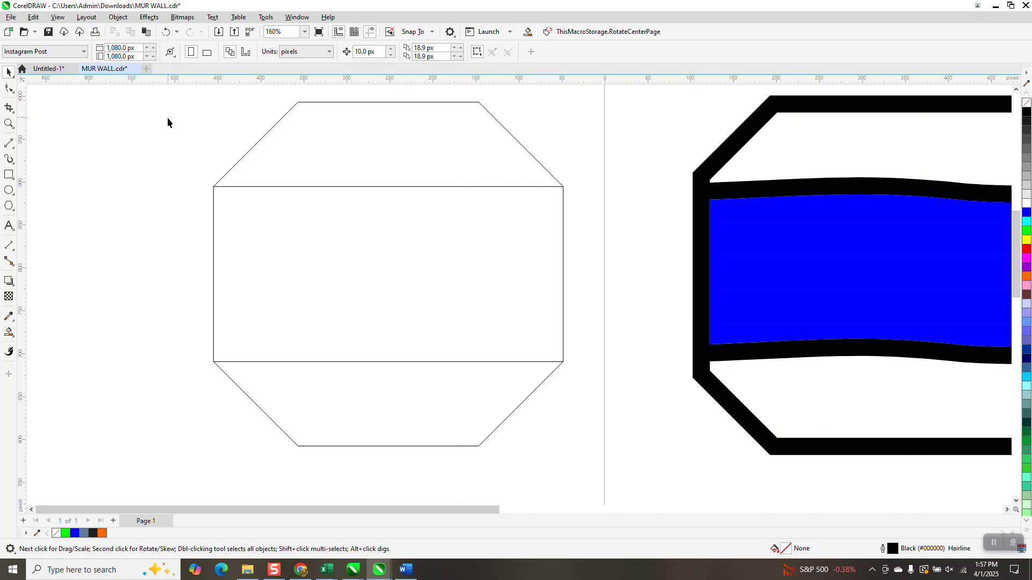
- Set the document's horizontal and vertical duplicate distances to 0
{"action": "scroll", "coordinate": [280, 201], "scroll_direction": "down", "scroll_amount": 1}
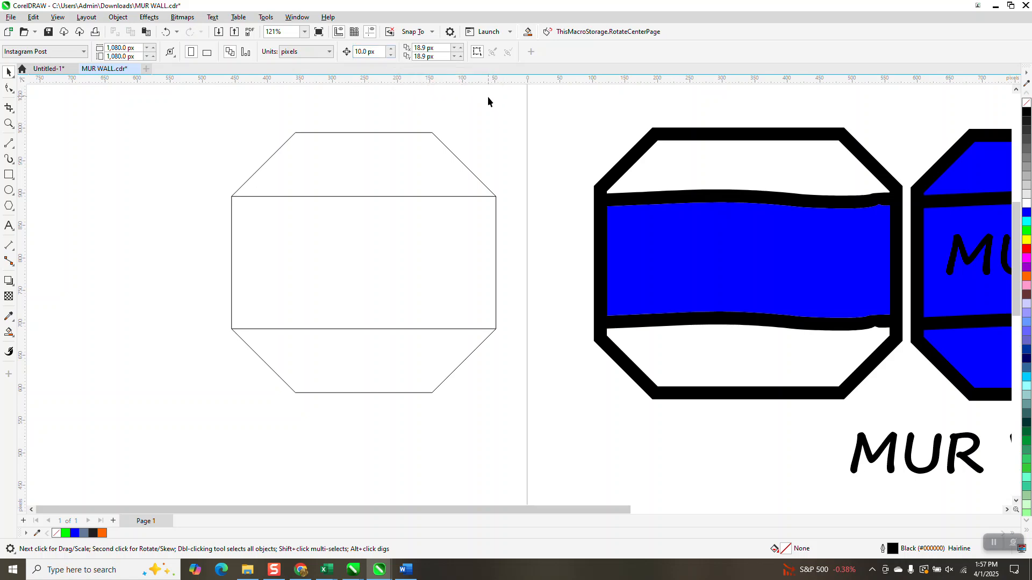
{"action": "left_click", "coordinate": [430, 48]}
{"action": "type", "text": "0"}
{"action": "key", "text": "Tab"}
{"action": "type", "text": "0"}
{"action": "key", "text": "Return"}
- Change the drawing units to inches and enter a new nudge distance
{"action": "left_click", "coordinate": [329, 51]}
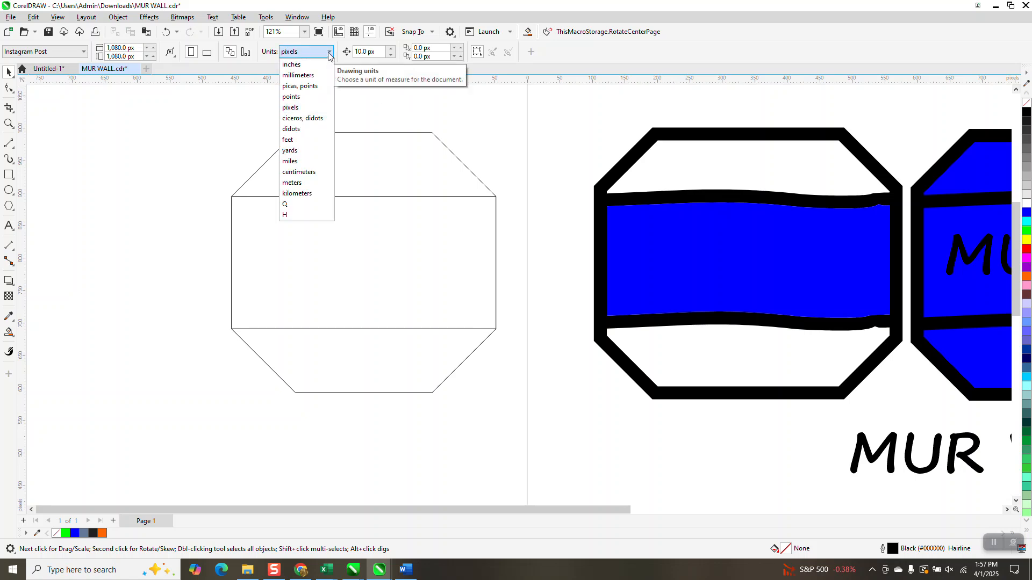
{"action": "left_click", "coordinate": [292, 65]}
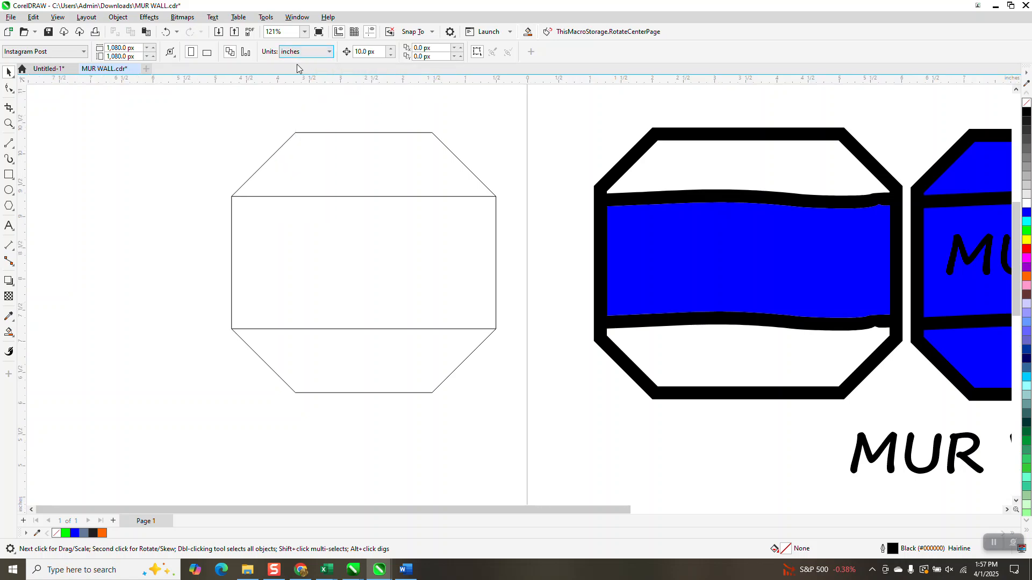
{"action": "left_click", "coordinate": [370, 51]}
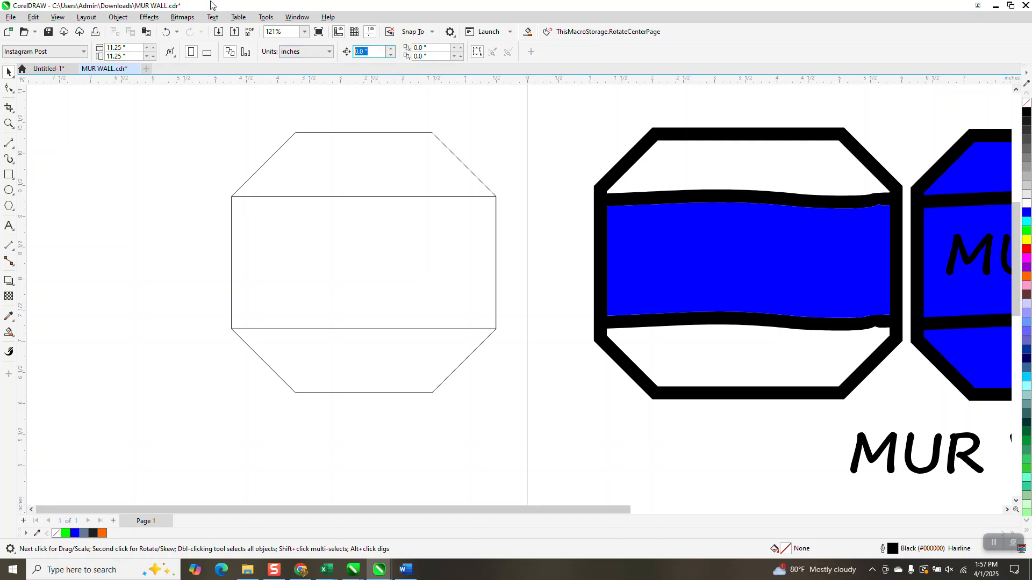
{"action": "key", "text": "BackSpace"}
{"action": "key", "text": "Return"}
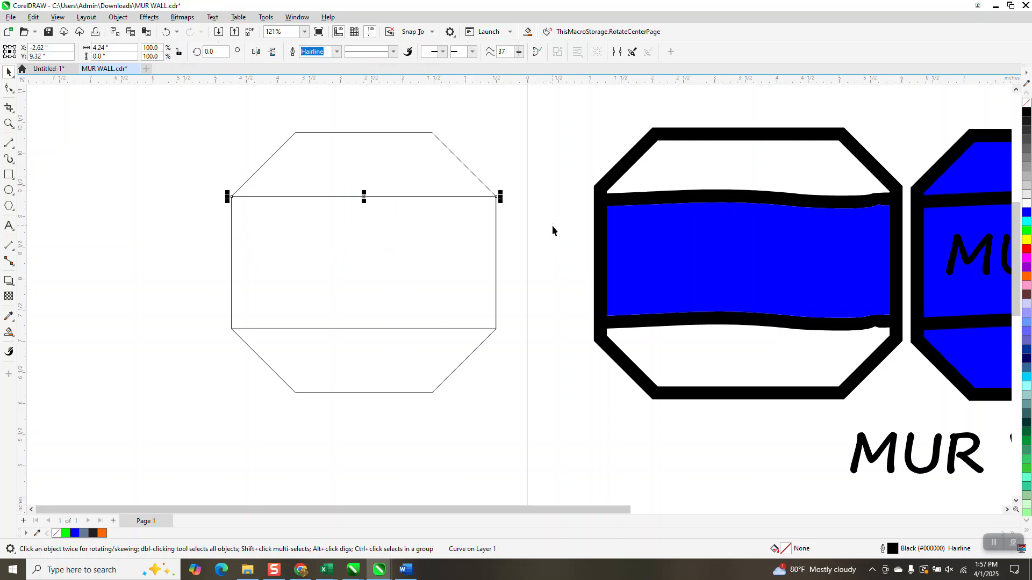
- Nudge the octagon's upper dividing line down and the lower one up by about 0.25 inch each
{"action": "key", "text": "Down"}
{"action": "left_click_drag", "start_coordinate": [203, 294], "coordinate": [524, 357]}
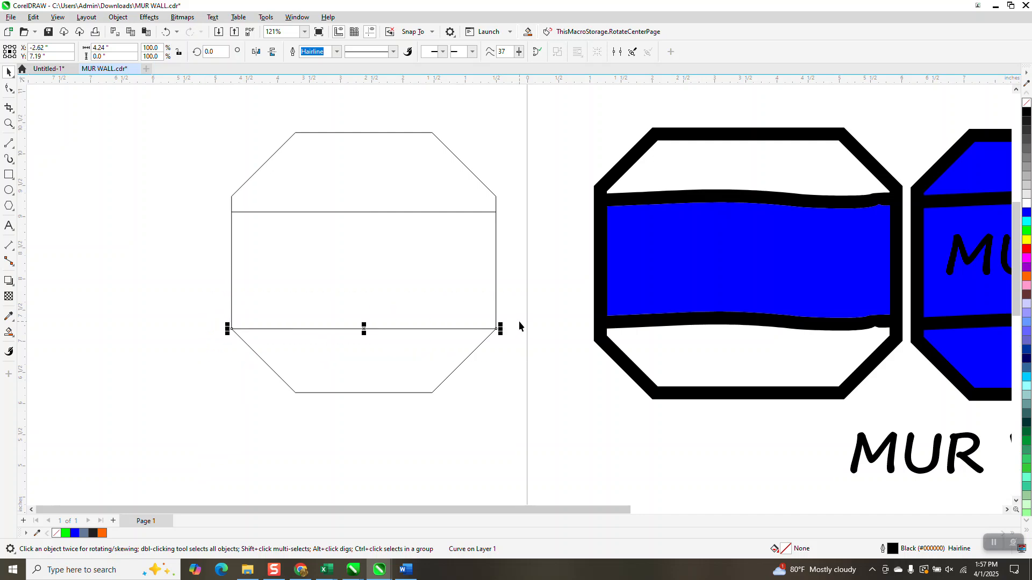
{"action": "key", "text": "Up"}
- Set the outline width of the octagon and its two dividing lines to 20 px
{"action": "left_click_drag", "start_coordinate": [216, 103], "coordinate": [200, 133]}
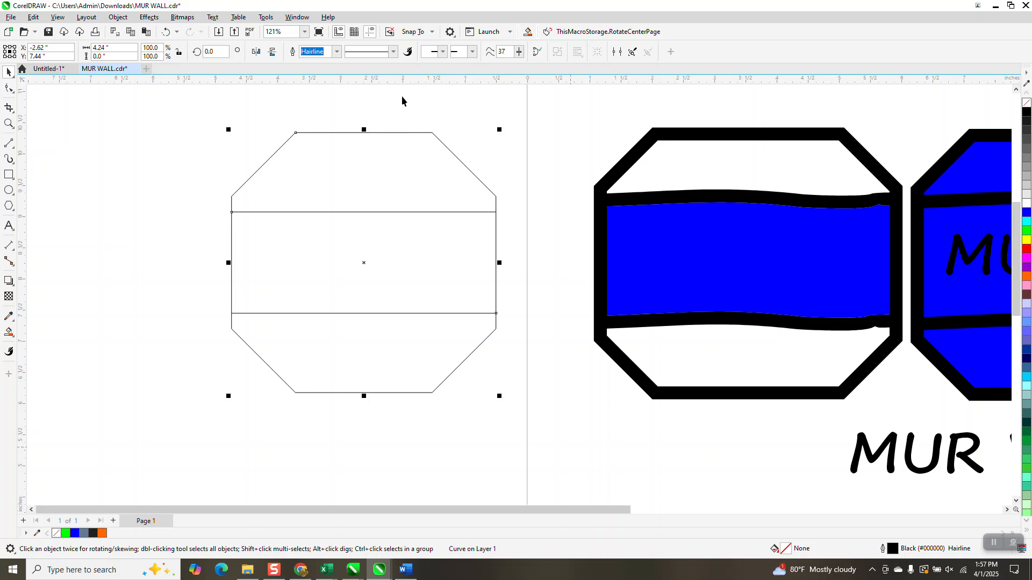
{"action": "left_click", "coordinate": [472, 52]}
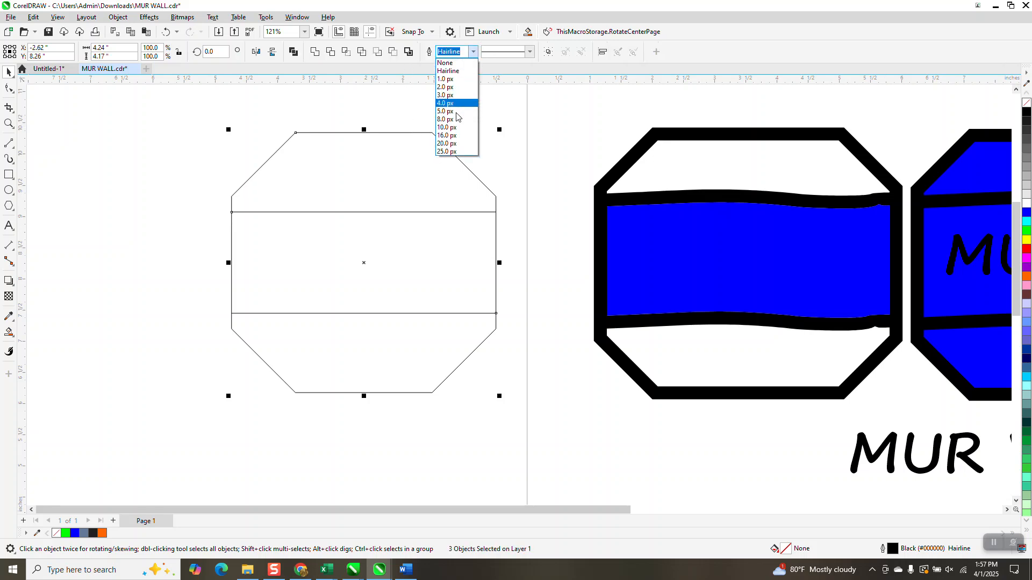
{"action": "left_click", "coordinate": [445, 143]}
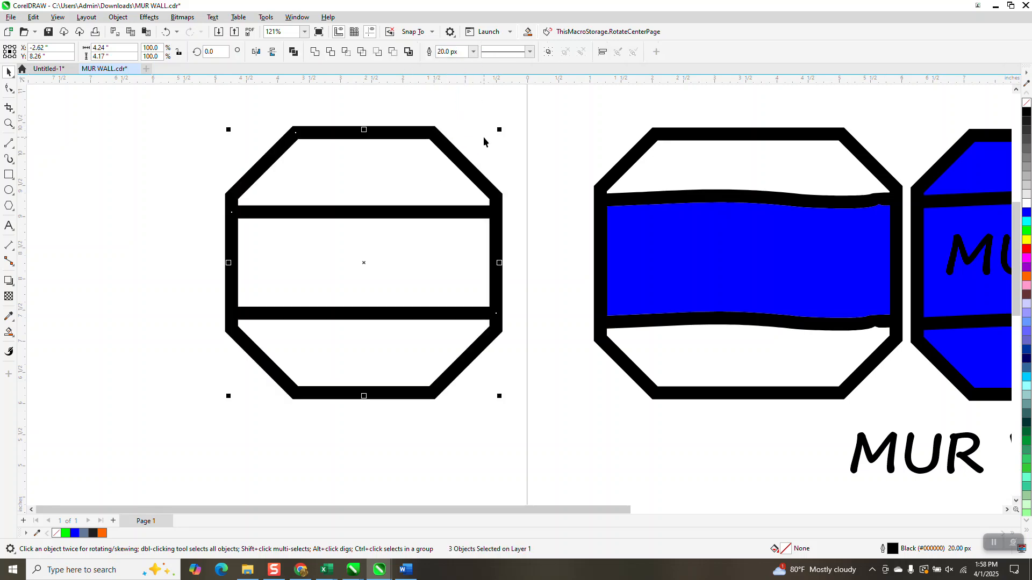
- Duplicate the octagon and its dividing lines about 4.74 inches to the left and convert the copy's outlines to objects
{"action": "left_click", "coordinate": [115, 17]}
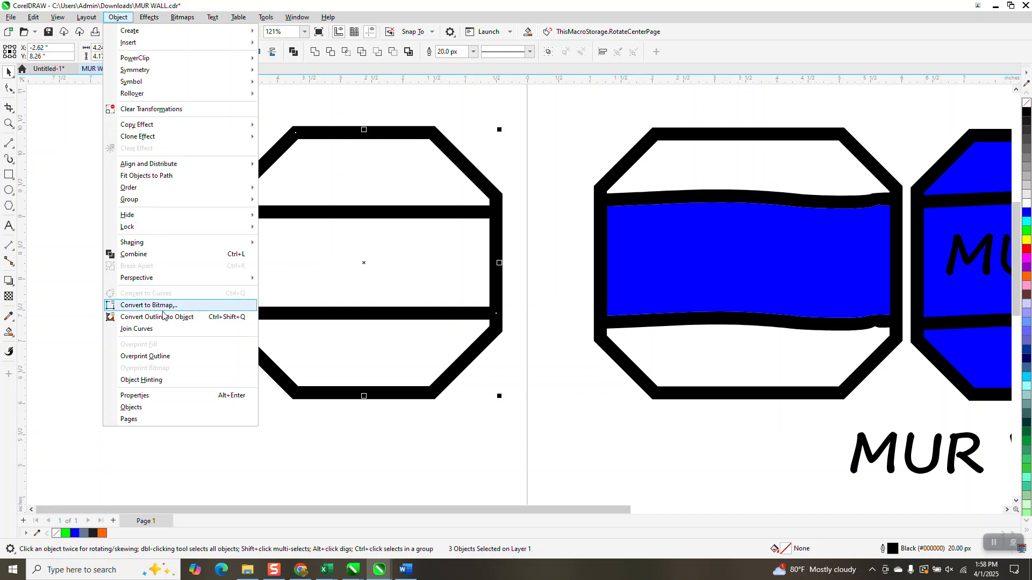
{"action": "scroll", "coordinate": [336, 207], "scroll_direction": "down", "scroll_amount": 3}
{"action": "left_click", "coordinate": [9, 73]}
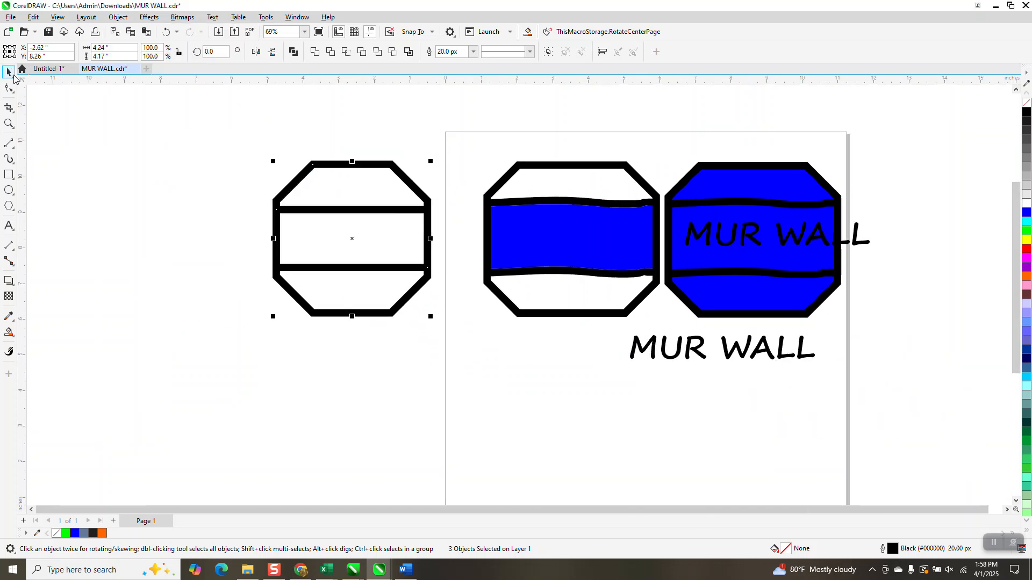
{"action": "left_click_drag", "start_coordinate": [240, 154], "coordinate": [467, 336]}
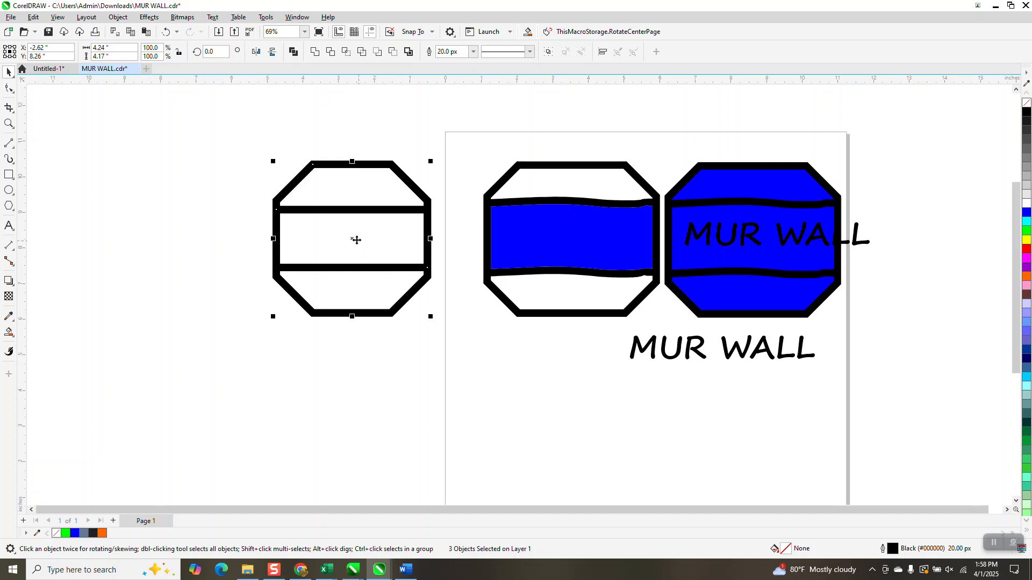
{"action": "mouse_move", "coordinate": [350, 238]}
{"action": "left_mouse_down"}
{"action": "mouse_move", "coordinate": [195, 253]}
{"action": "mouse_move", "coordinate": [183, 241]}
{"action": "left_mouse_up"}
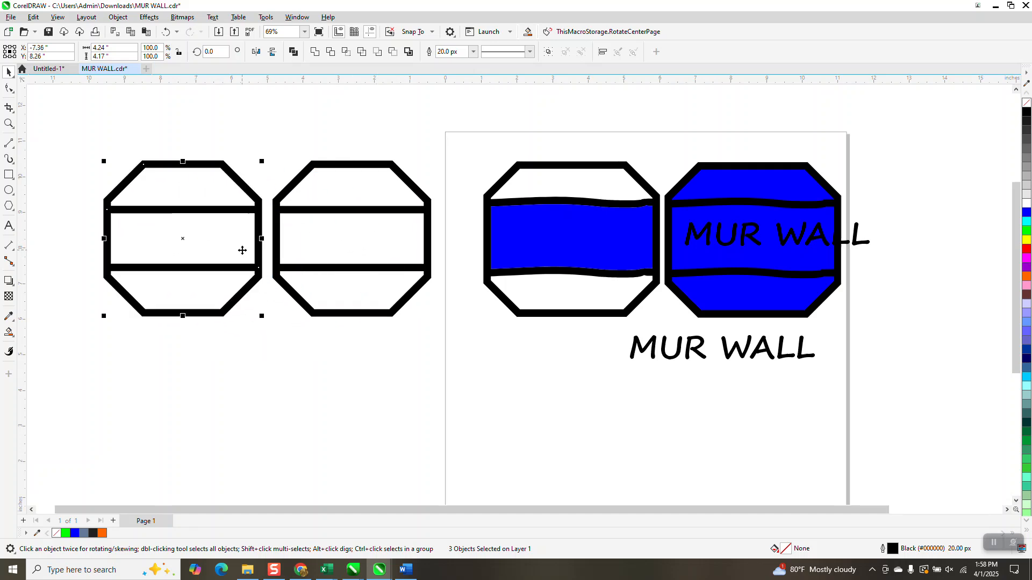
{"action": "left_click", "coordinate": [118, 17]}
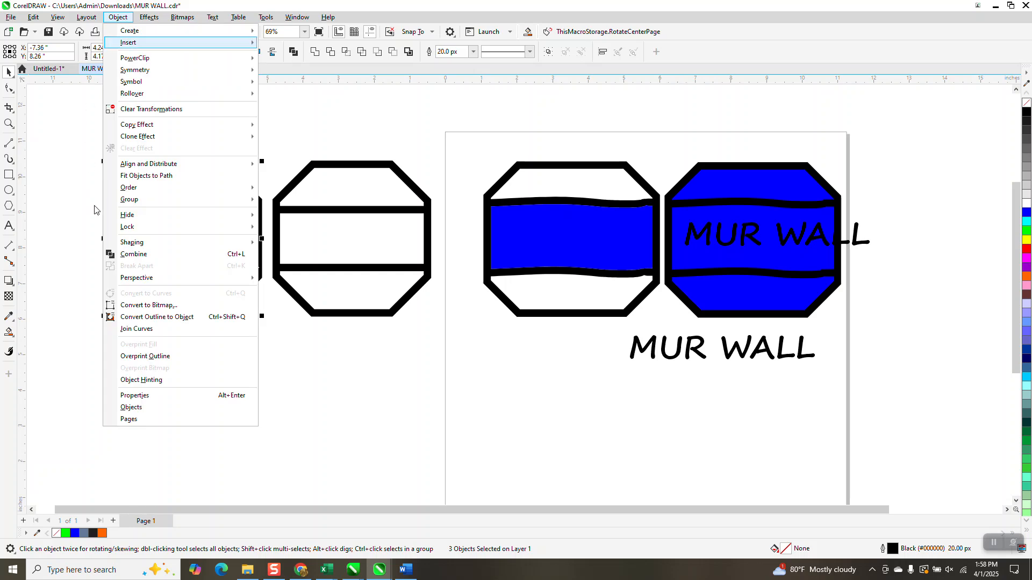
{"action": "left_click", "coordinate": [175, 317]}
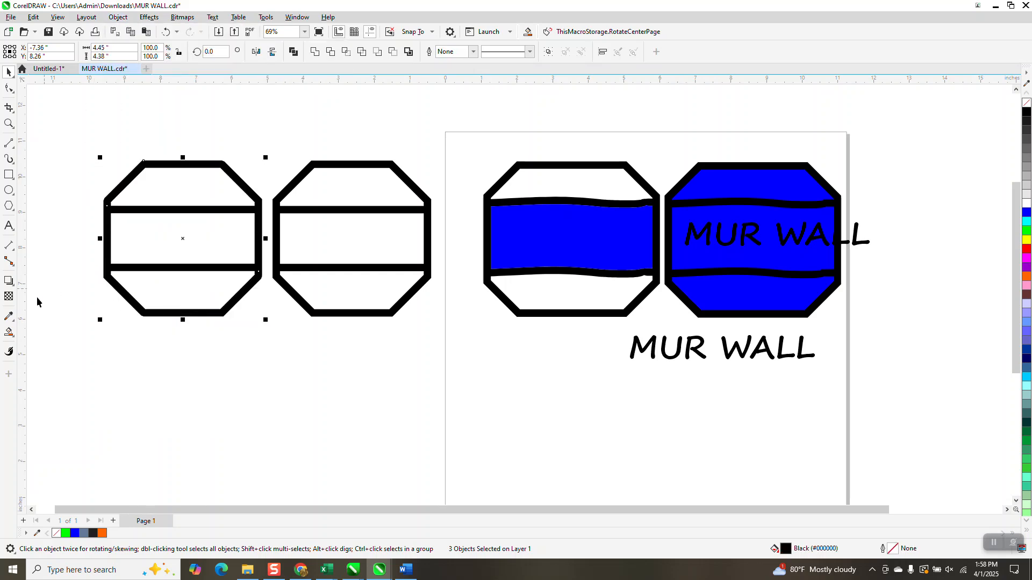
- Fill the middle bands of both straight-banded octagons with blue and no outline using Smart Fill
{"action": "left_click", "coordinate": [9, 331]}
{"action": "left_click", "coordinate": [188, 240]}
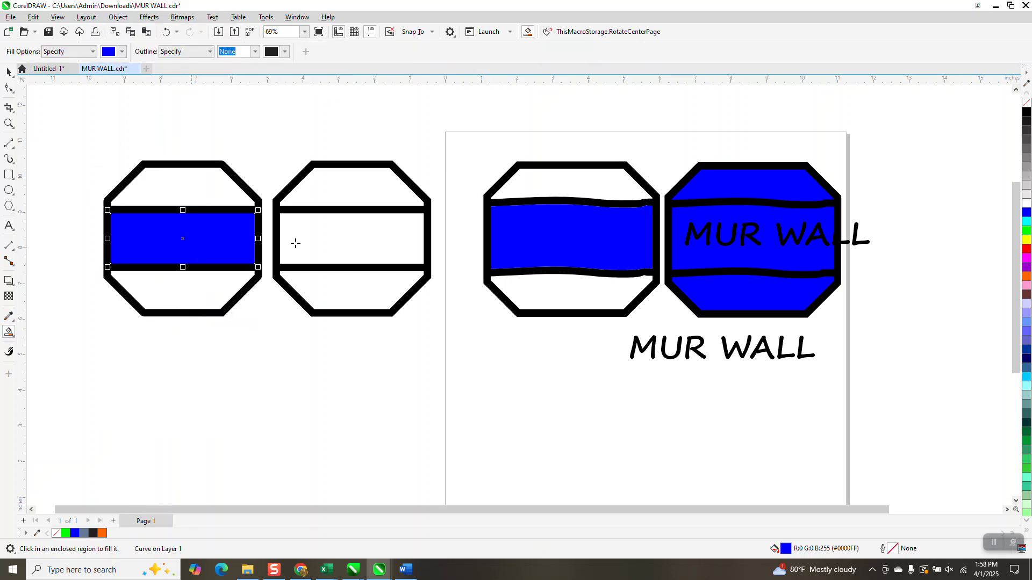
{"action": "left_click", "coordinate": [312, 240]}
- Examine how the blue fills meet the black frames in both straight-banded octagons, and inspect the MUR WALL logo up close
{"action": "left_click", "coordinate": [9, 123]}
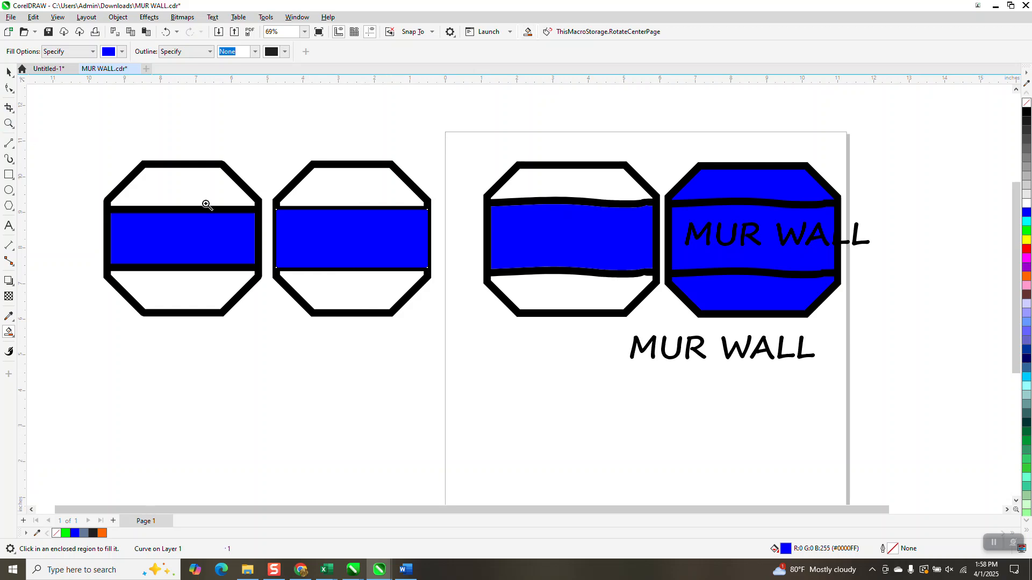
{"action": "left_click_drag", "start_coordinate": [232, 205], "coordinate": [384, 313]}
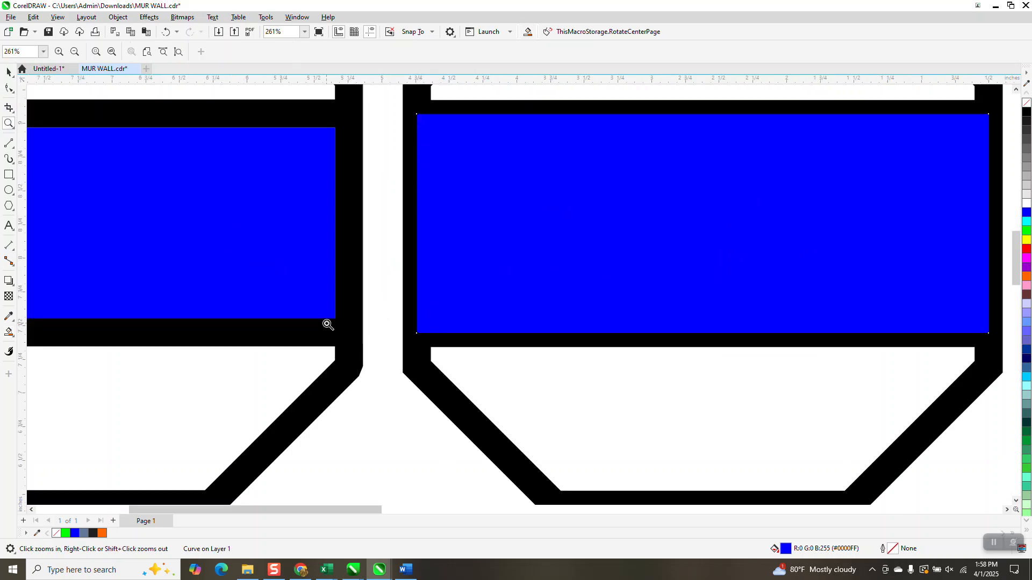
{"action": "scroll", "coordinate": [343, 186], "scroll_direction": "down", "scroll_amount": 3}
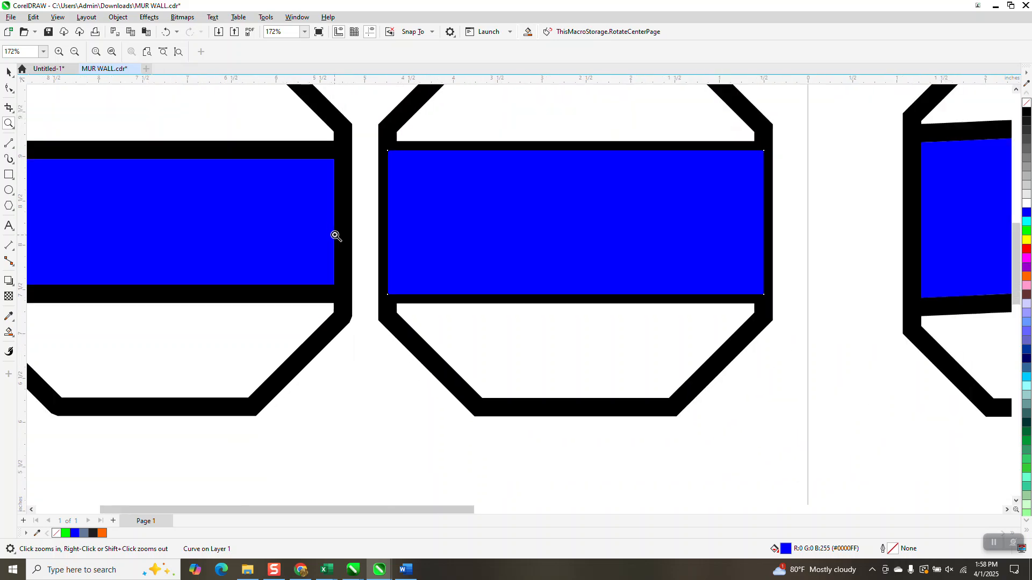
{"action": "scroll", "coordinate": [333, 206], "scroll_direction": "down", "scroll_amount": 1}
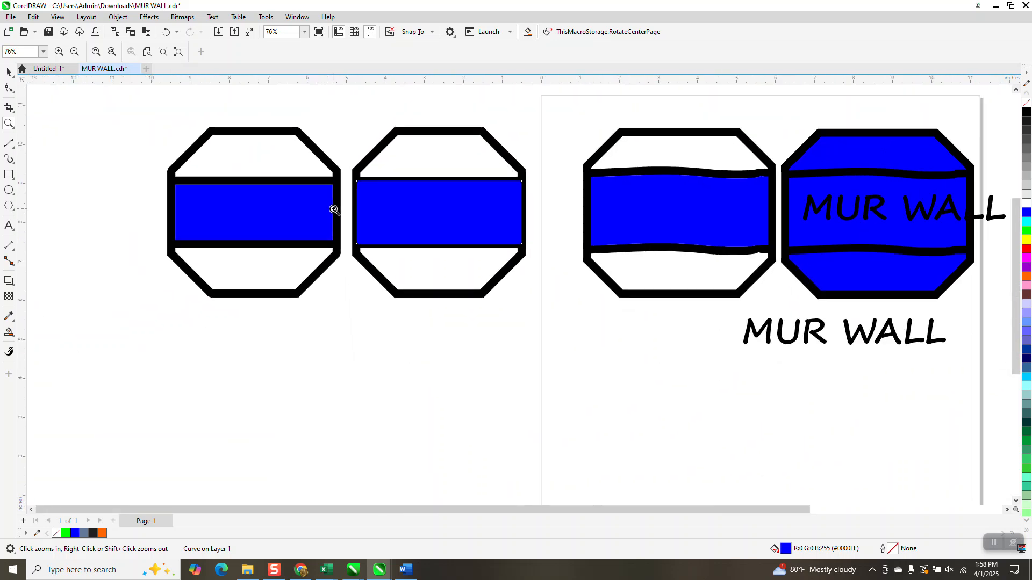
{"action": "scroll", "coordinate": [333, 209], "scroll_direction": "down", "scroll_amount": 1}
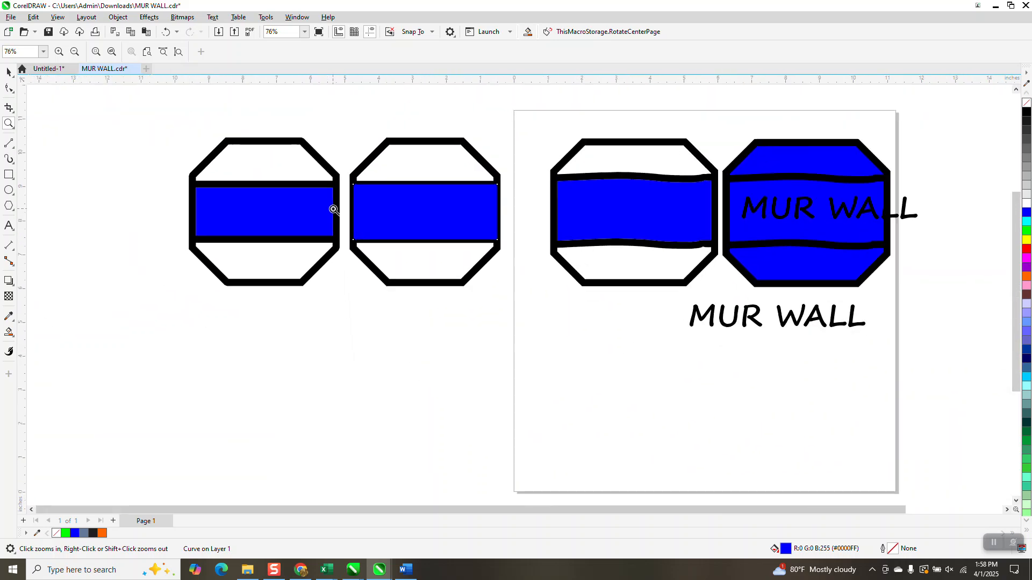
{"action": "left_click_drag", "start_coordinate": [742, 184], "coordinate": [918, 242]}
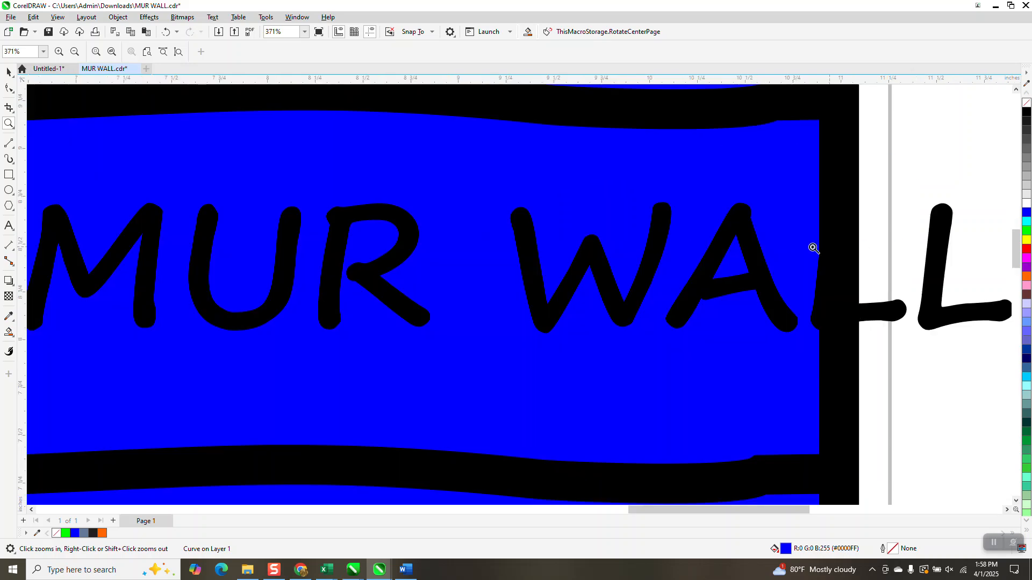
{"action": "scroll", "coordinate": [645, 268], "scroll_direction": "down", "scroll_amount": 2}
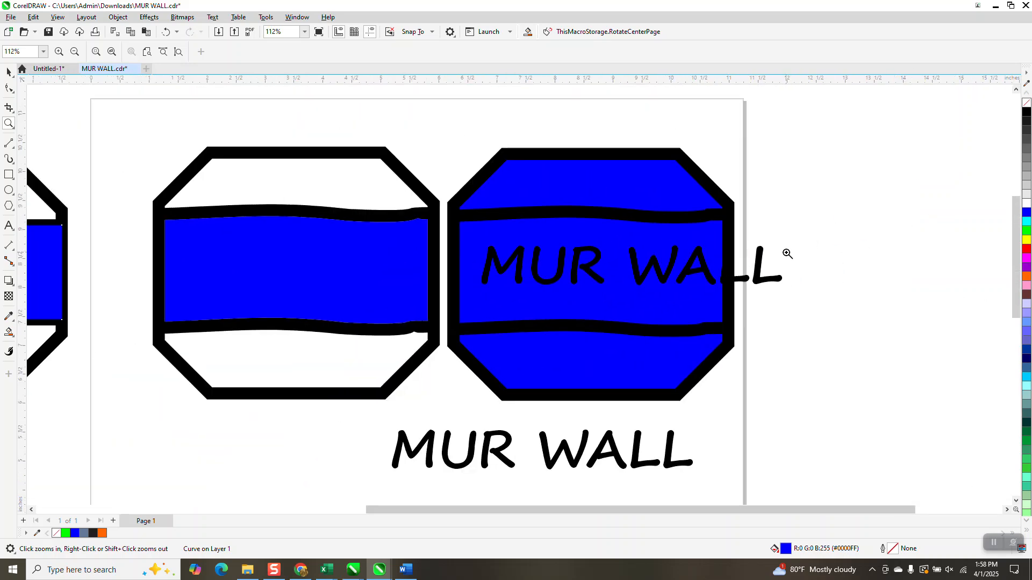
{"action": "scroll", "coordinate": [784, 258], "scroll_direction": "down", "scroll_amount": 2}
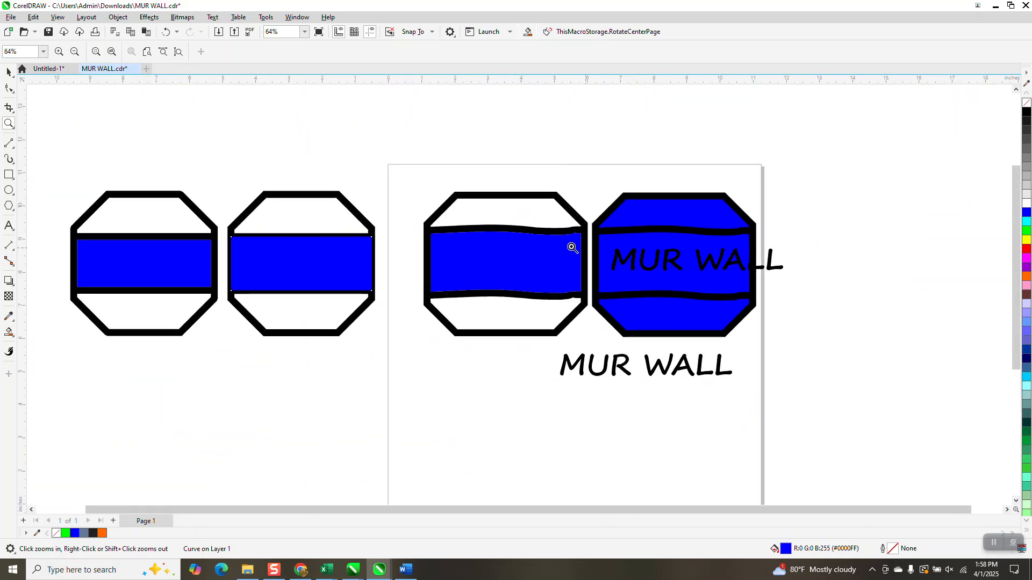